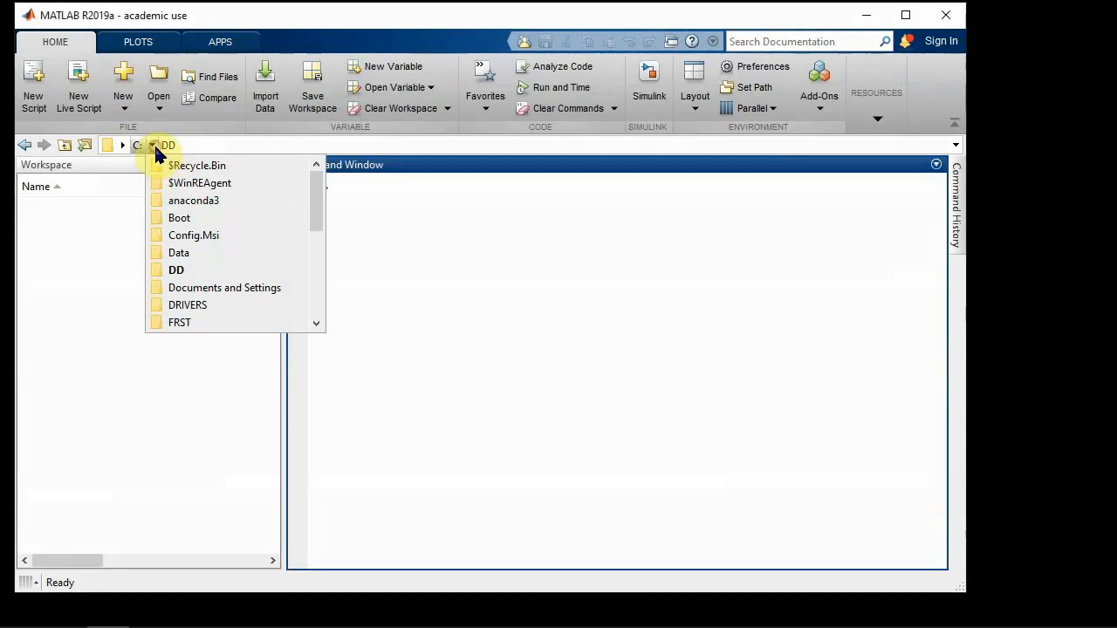
Step: Set the current folder to C:\GLADDvu and launch GLADDvu from the Command Window
{"action": "scroll", "coordinate": [209, 249], "scroll_direction": "down", "scroll_amount": 1}
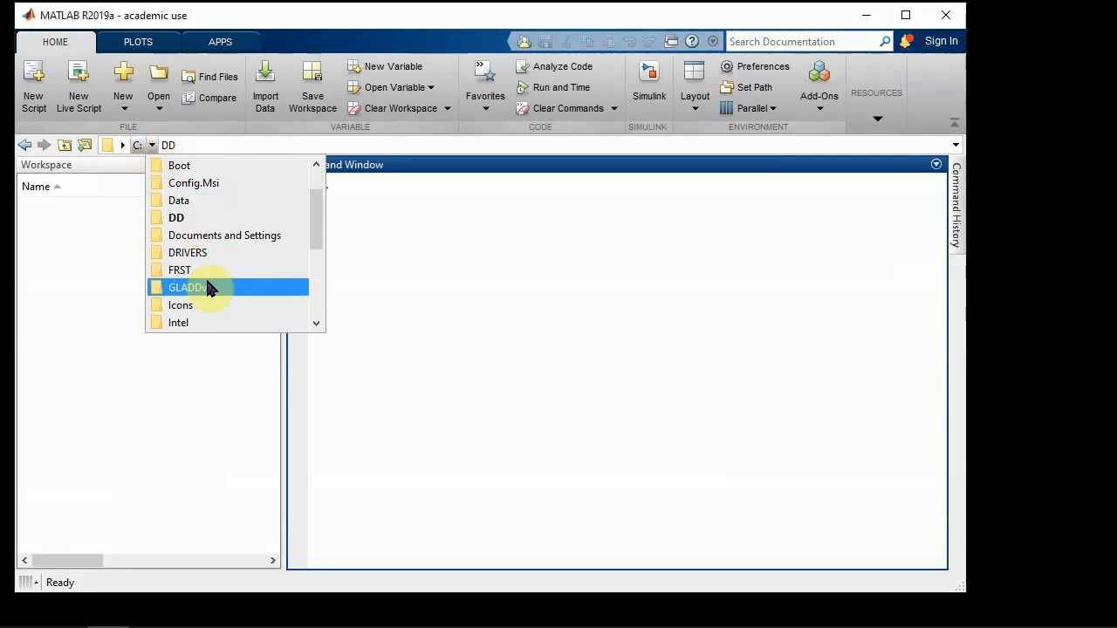
{"action": "left_click", "coordinate": [209, 287]}
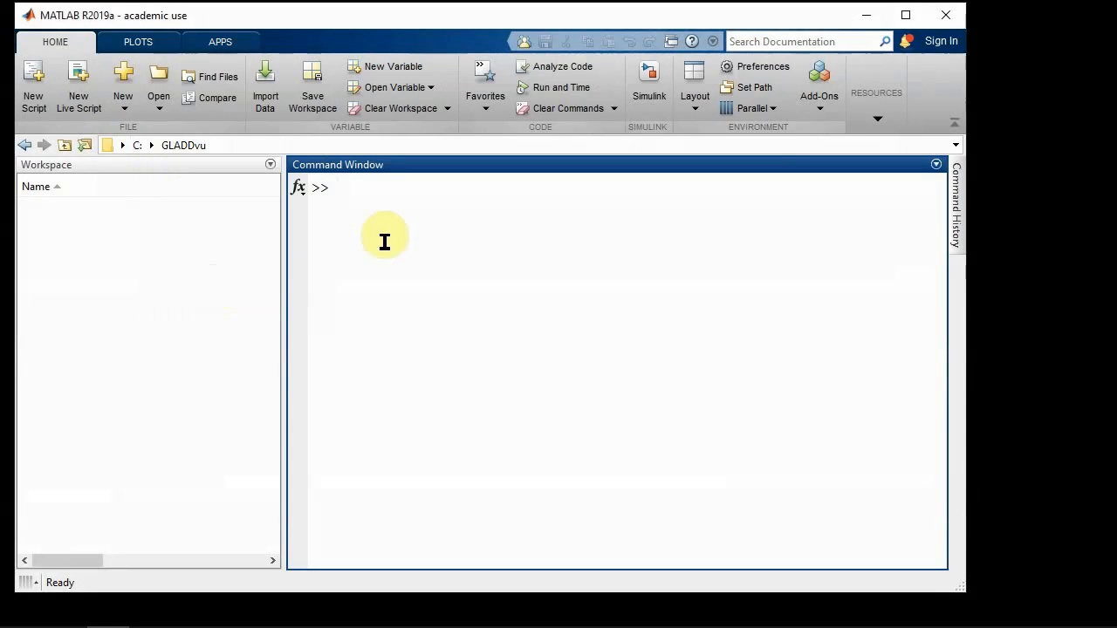
{"action": "type", "text": "GLADDvu"}
{"action": "key", "text": "Return"}
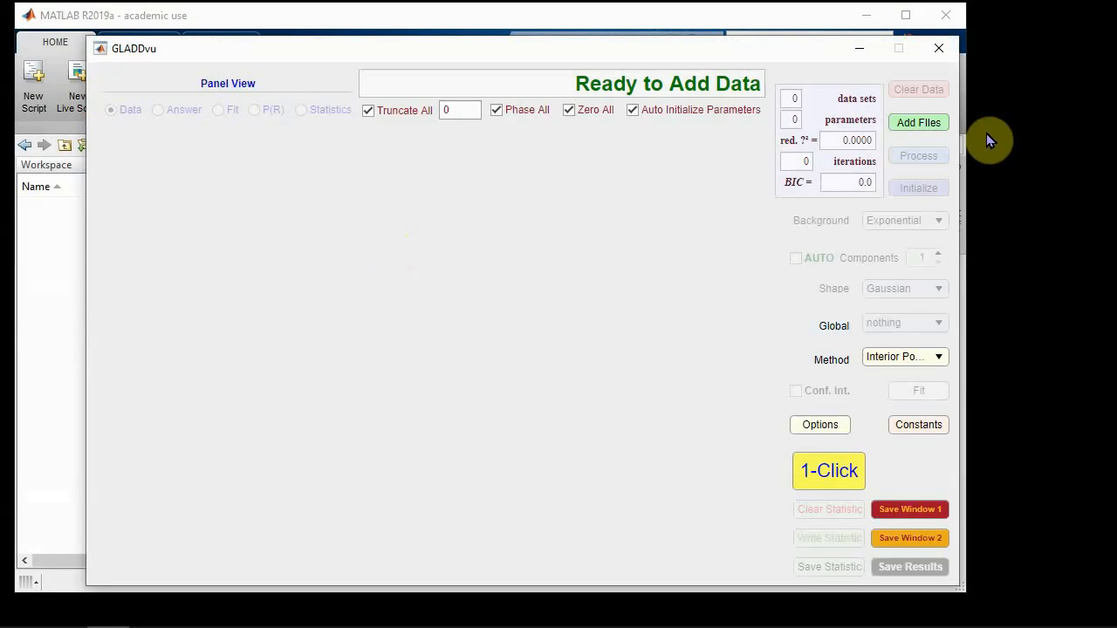
Step: Add the data file T4L065-080M_08.DTA from the C:\Data folder
{"action": "left_click", "coordinate": [918, 123]}
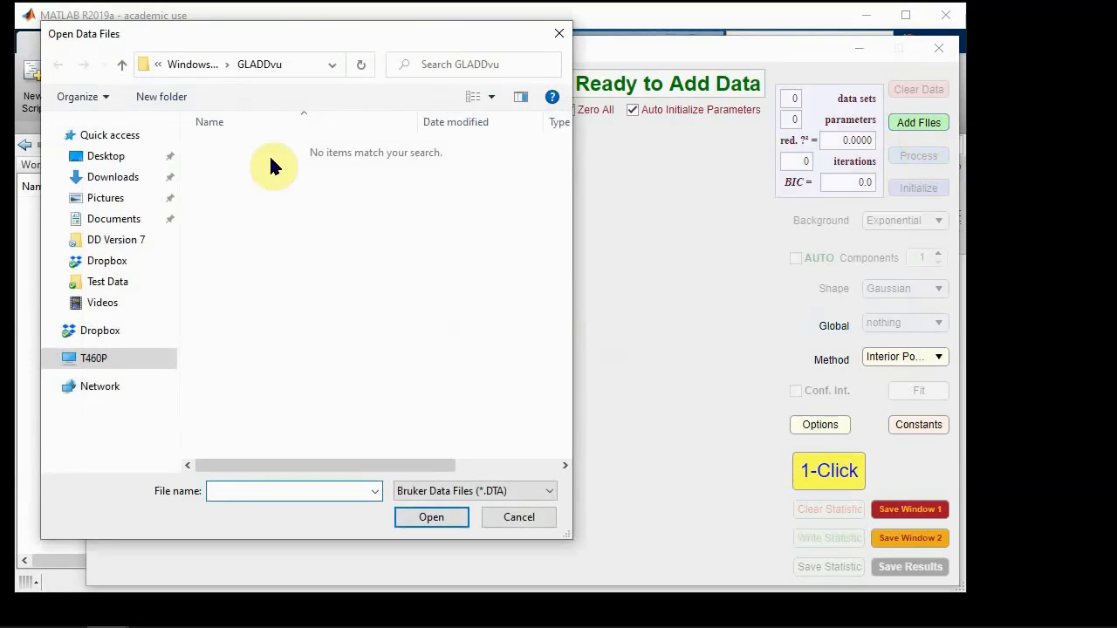
{"action": "left_click", "coordinate": [193, 64]}
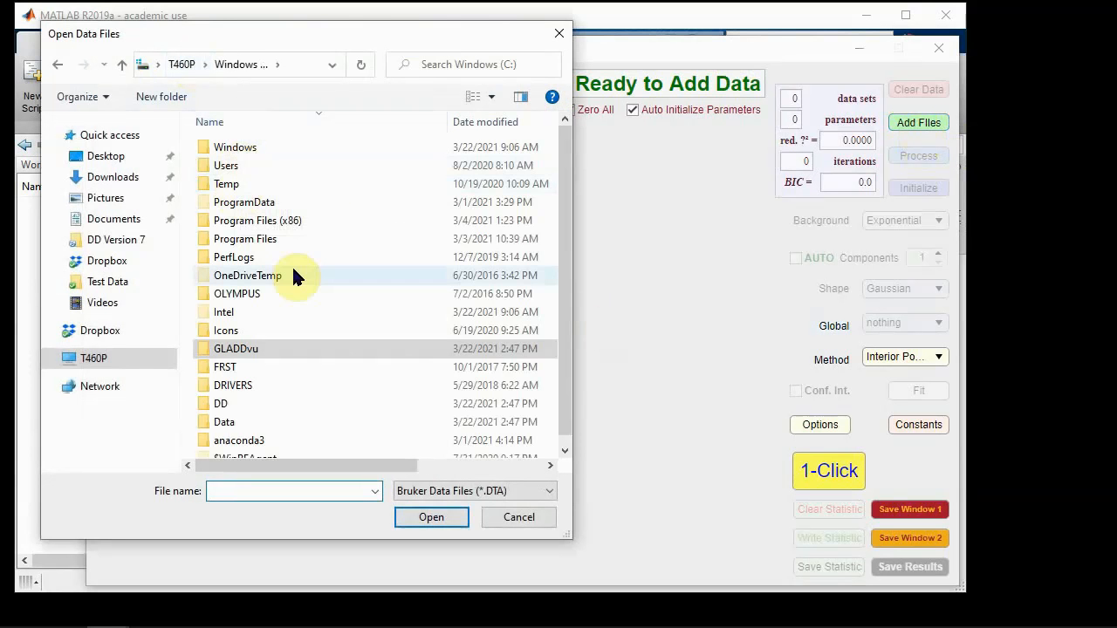
{"action": "double_click", "coordinate": [253, 421]}
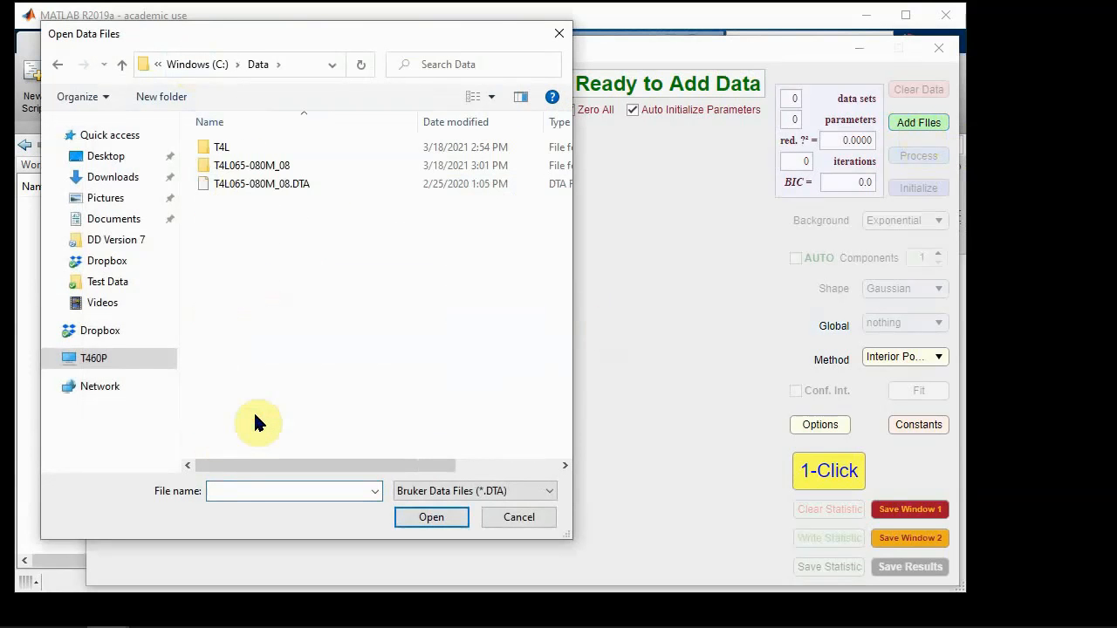
{"action": "double_click", "coordinate": [265, 185]}
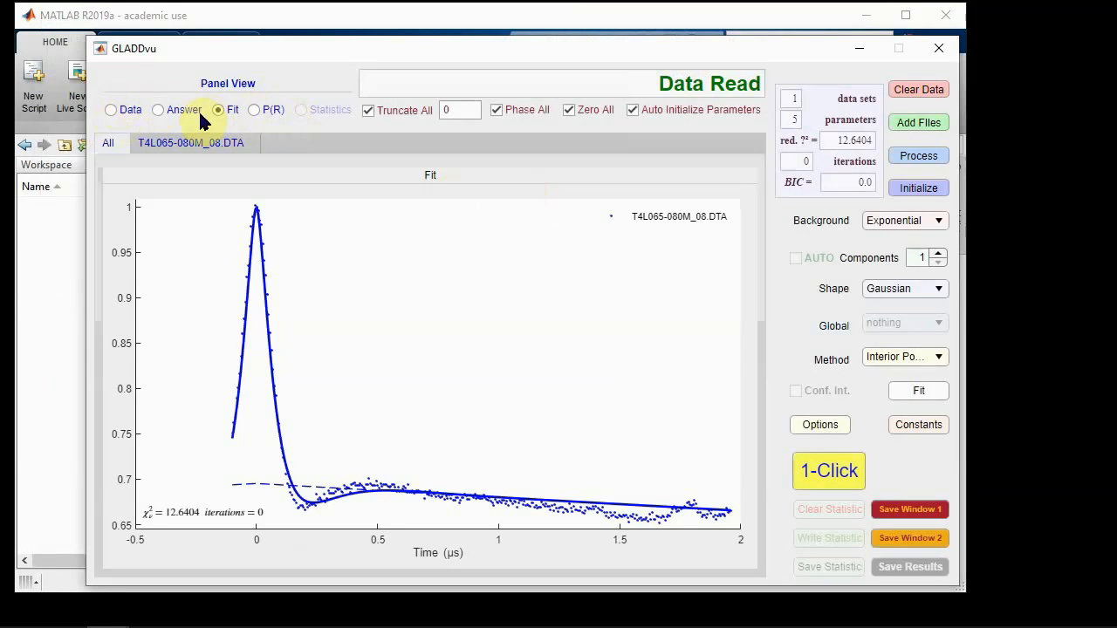
Step: Display the processed data for T4L065-080M_08.DTA, then set Truncate All to 500 and reprocess the data
{"action": "left_click", "coordinate": [111, 110]}
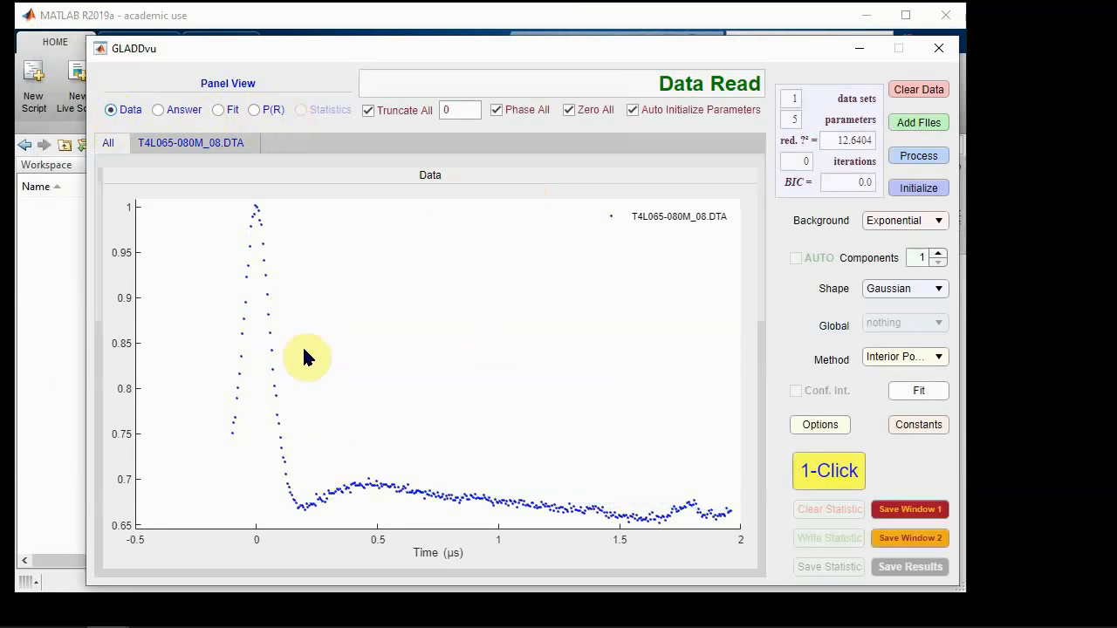
{"action": "left_click", "coordinate": [190, 142]}
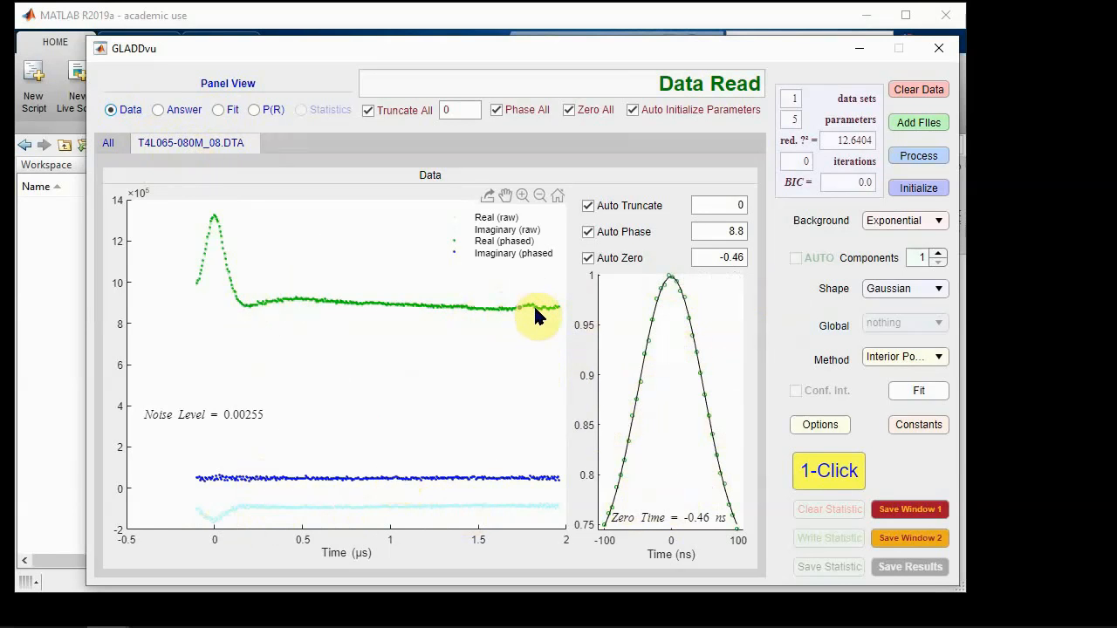
{"action": "left_click", "coordinate": [473, 116]}
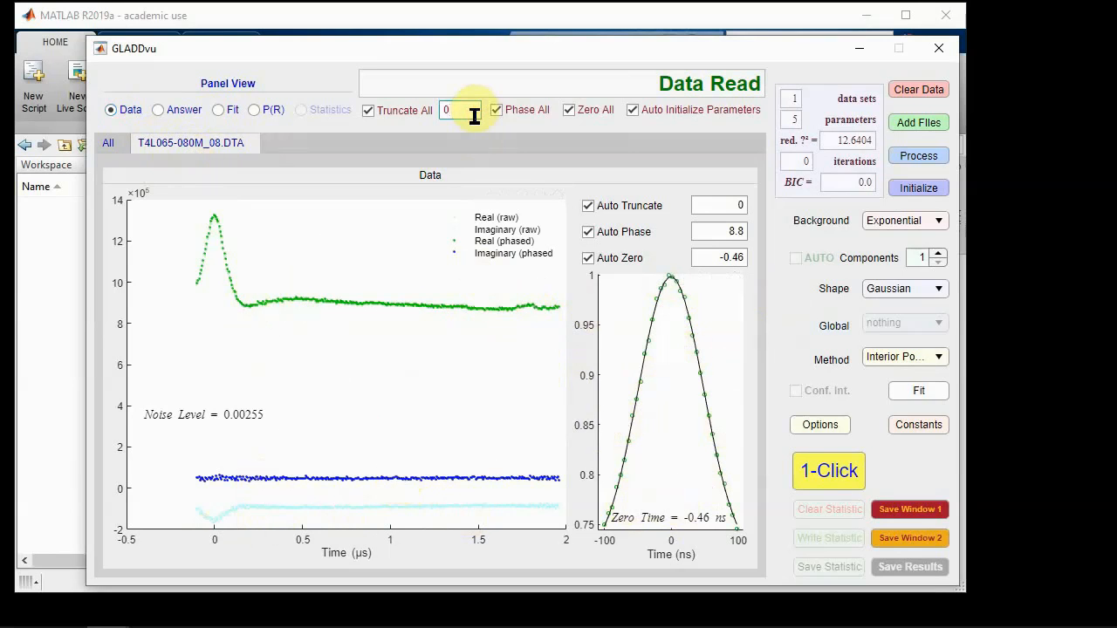
{"action": "key", "text": "BackSpace"}
{"action": "type", "text": "500"}
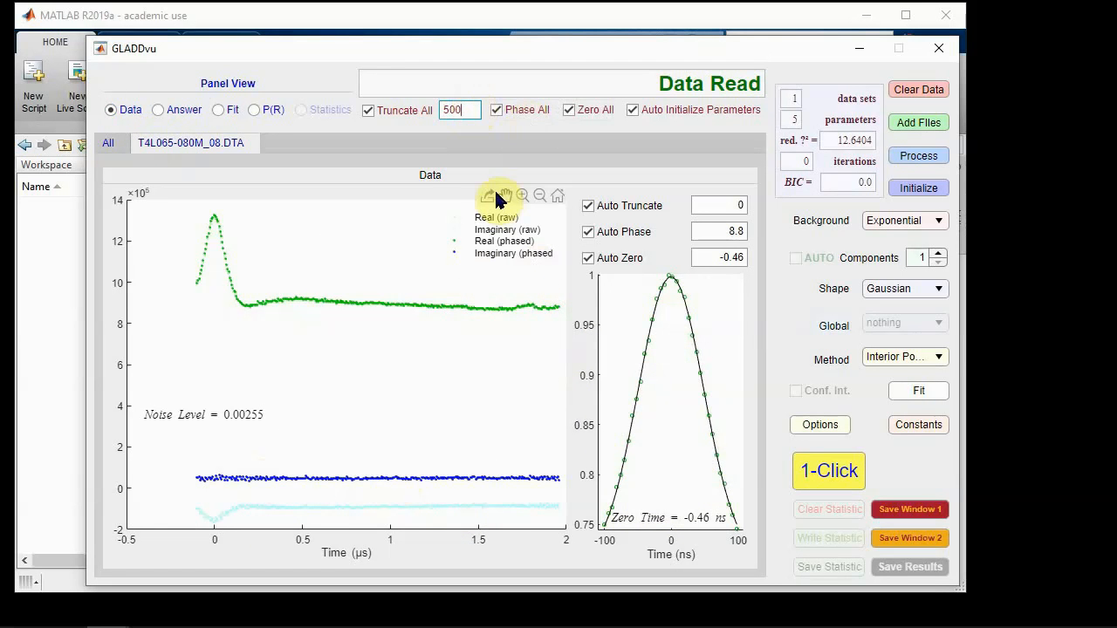
{"action": "left_click", "coordinate": [916, 157]}
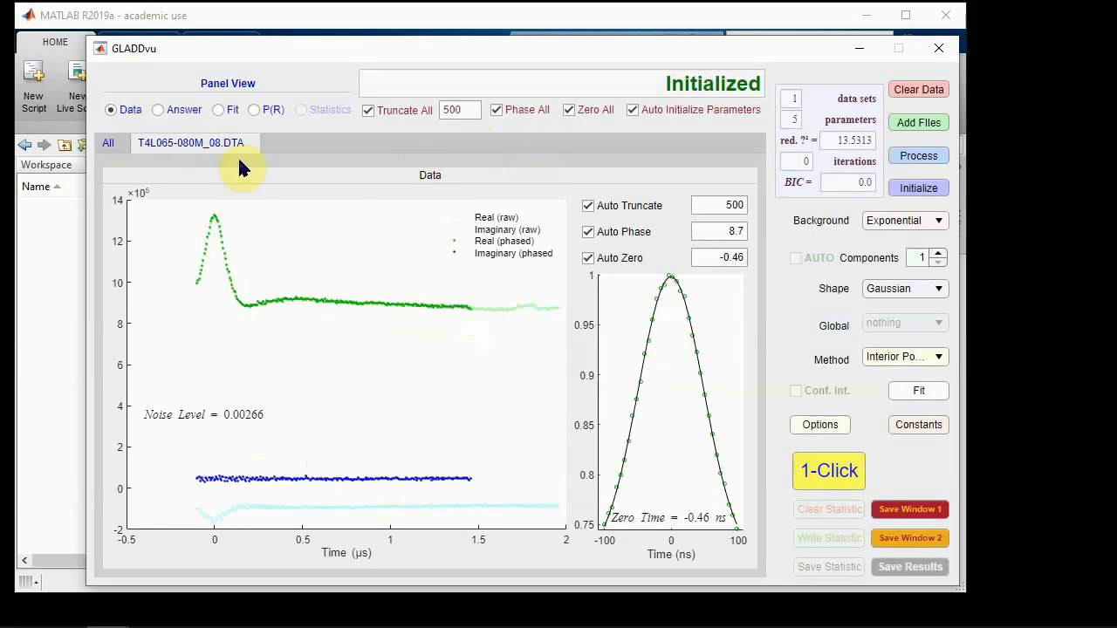
Step: Examine the initial parameter table, the starting fit with its residuals, and the P(R) distance distribution
{"action": "left_click", "coordinate": [166, 112]}
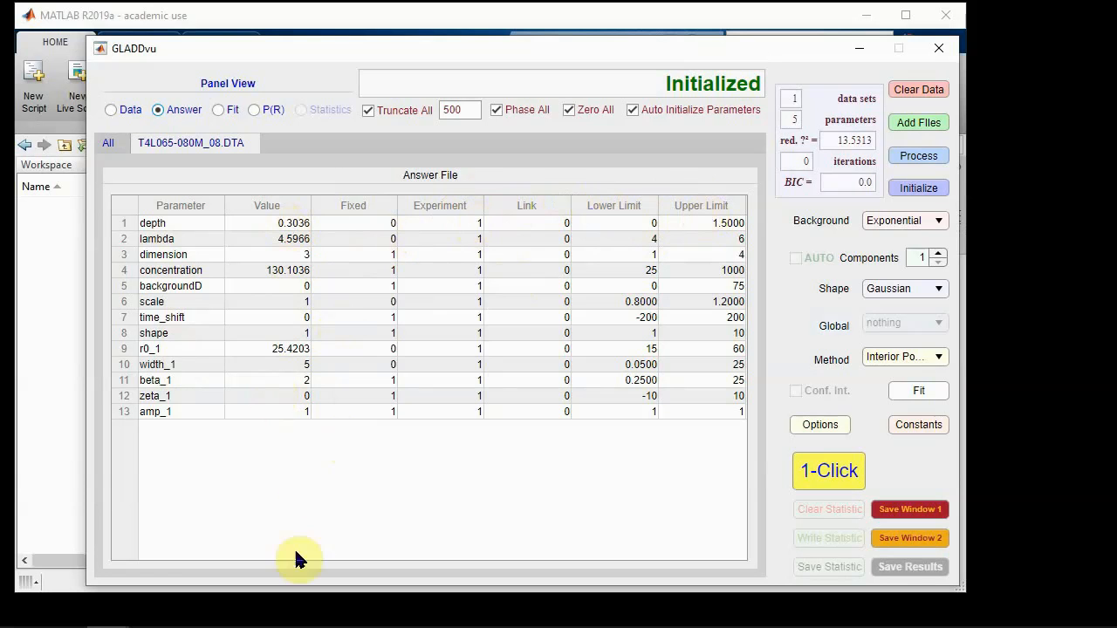
{"action": "left_click", "coordinate": [224, 111]}
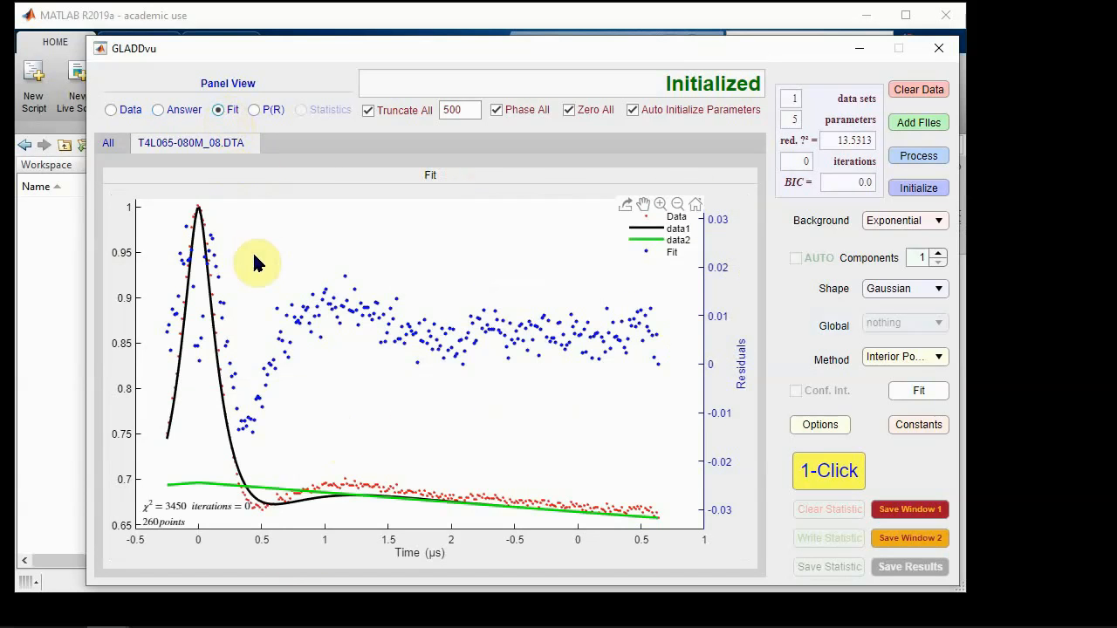
{"action": "left_click", "coordinate": [110, 142]}
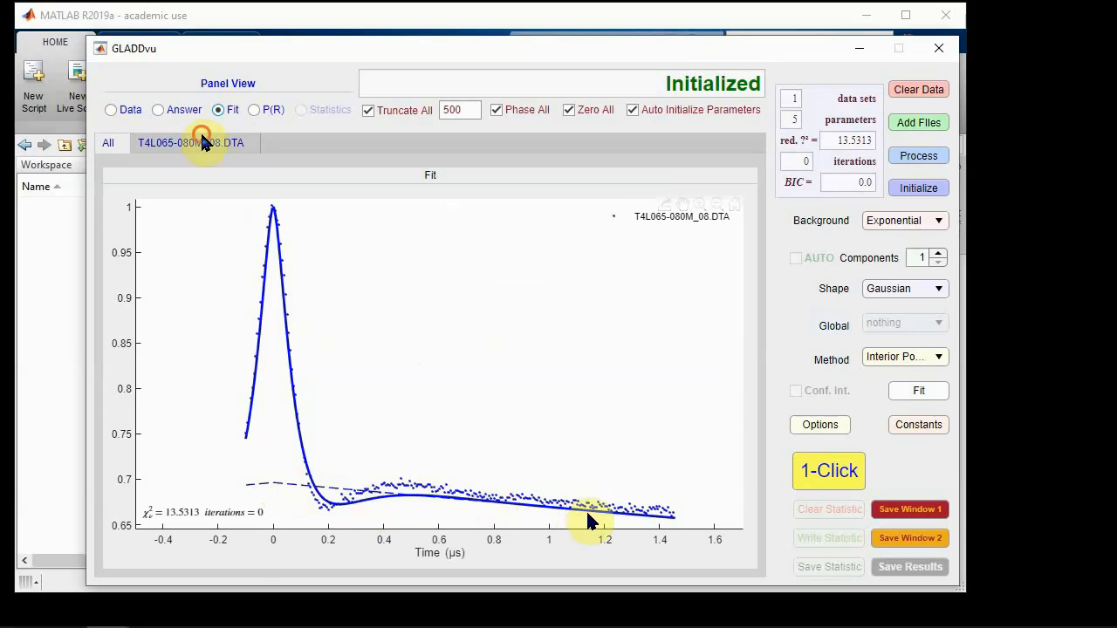
{"action": "left_click", "coordinate": [199, 142]}
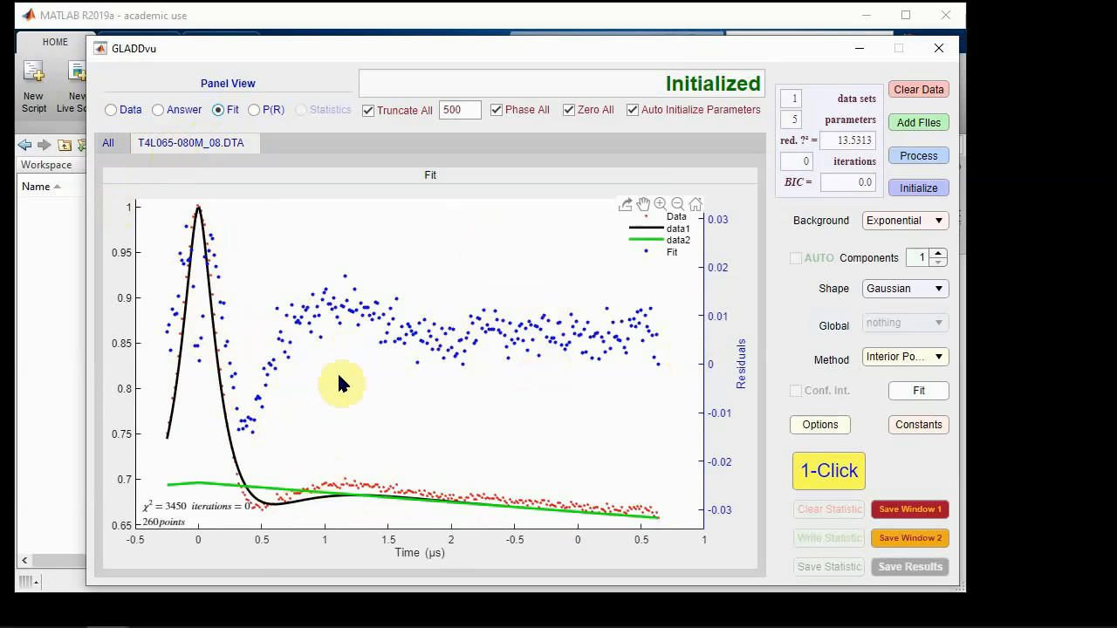
{"action": "left_click", "coordinate": [267, 111]}
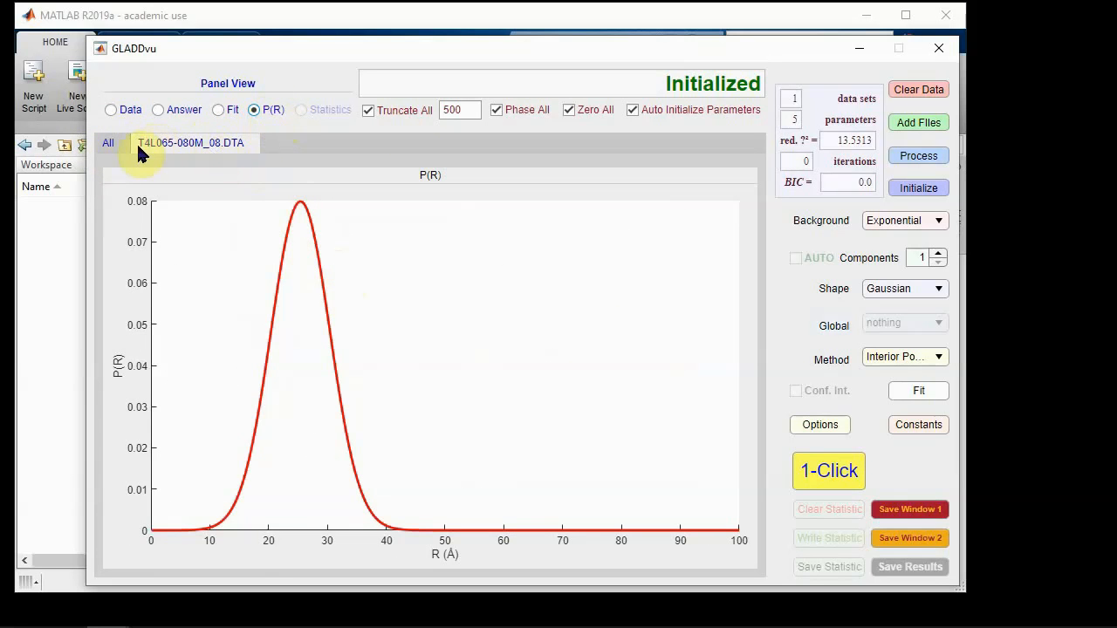
{"action": "left_click", "coordinate": [292, 218]}
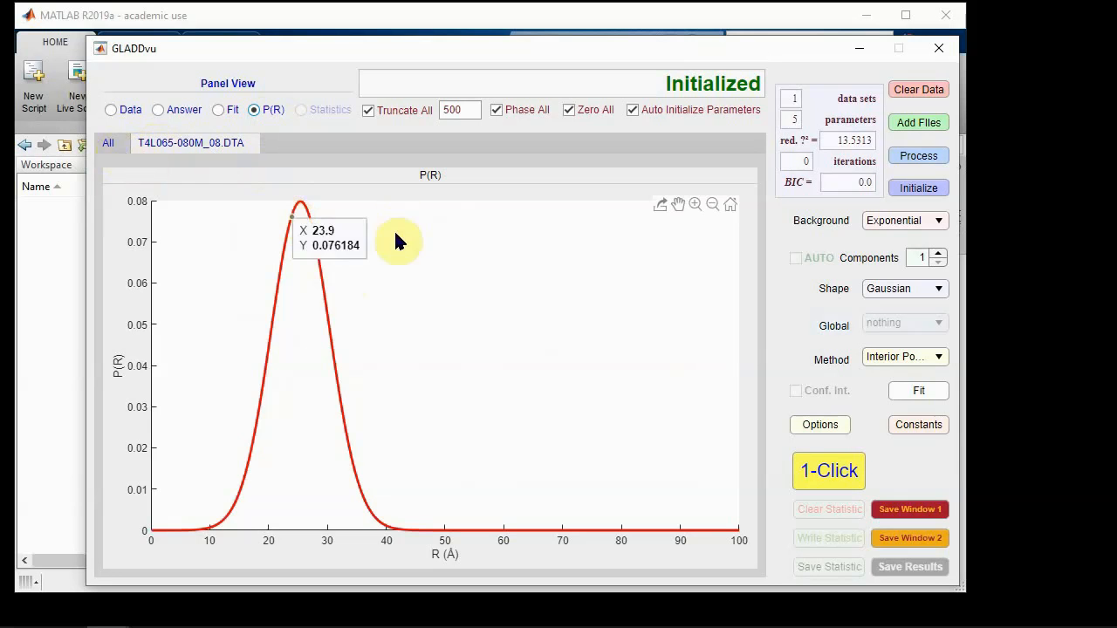
Step: Show the overall fit plot and fit the data with one Gaussian component using the interior point method
{"action": "left_click", "coordinate": [218, 109]}
{"action": "left_click", "coordinate": [117, 142]}
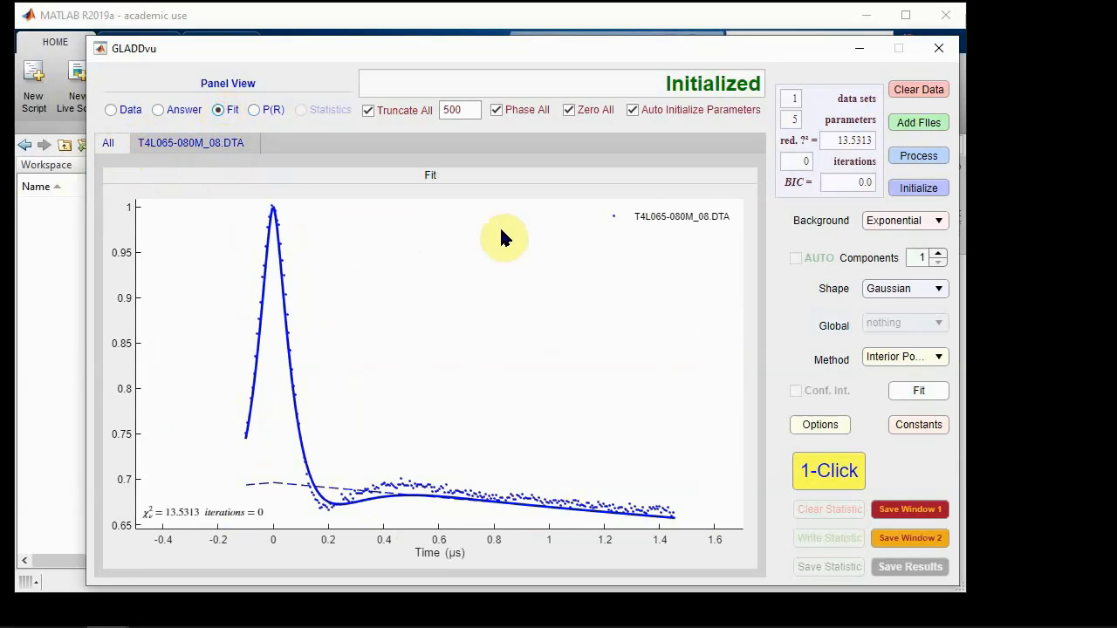
{"action": "left_click", "coordinate": [914, 393]}
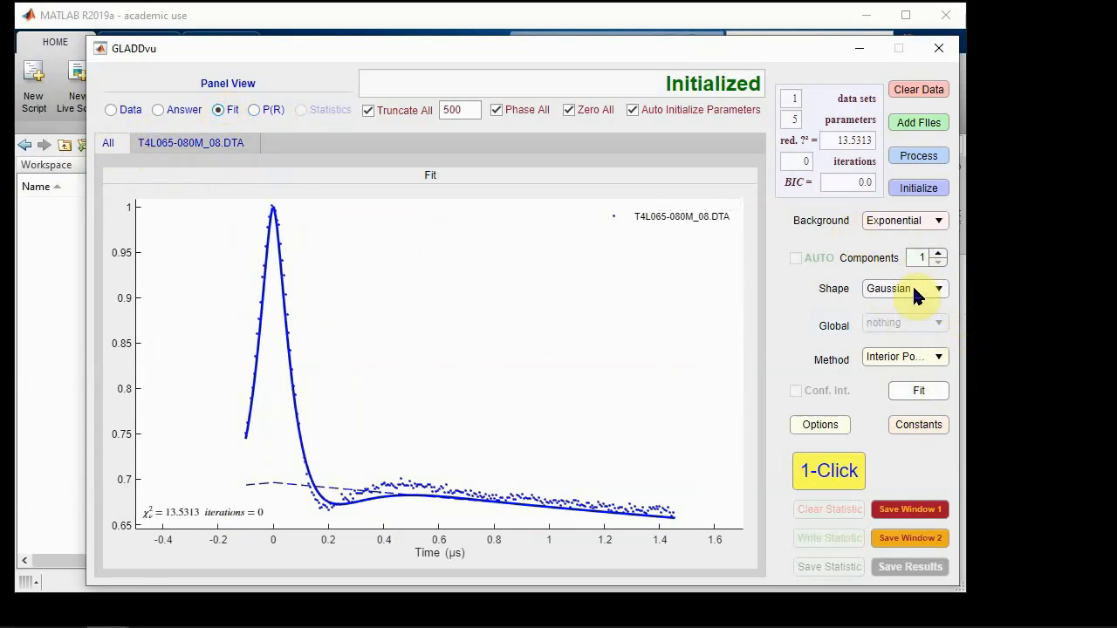
{"action": "left_click", "coordinate": [920, 393]}
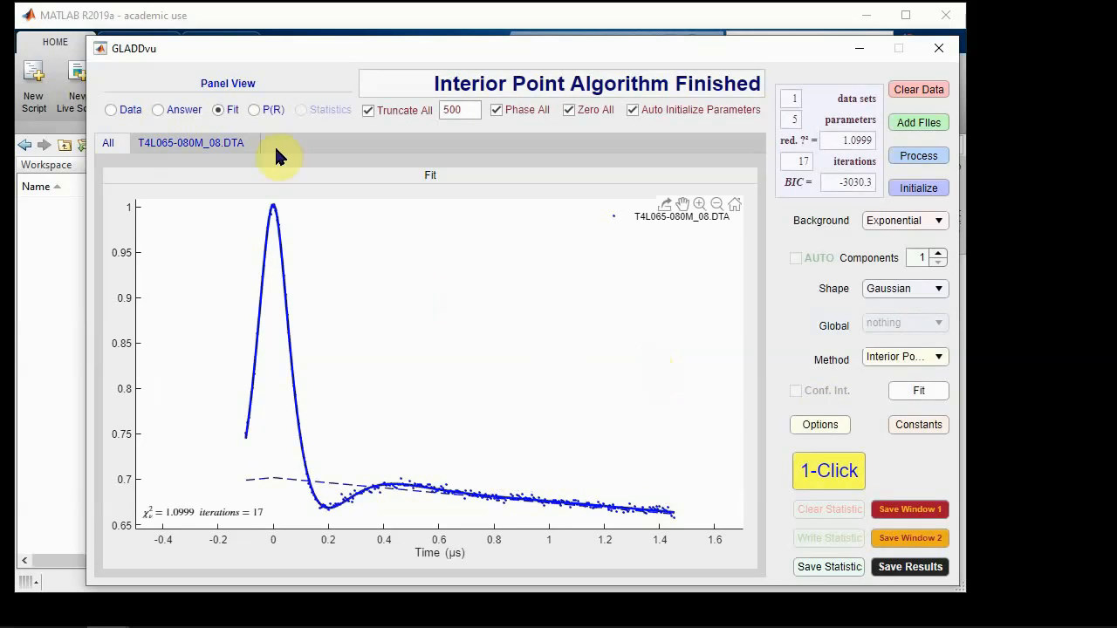
Step: Review the fitted P(R) distribution, the parameter table for T4L065-080M_08.DTA, and its fit residuals
{"action": "left_click", "coordinate": [254, 110]}
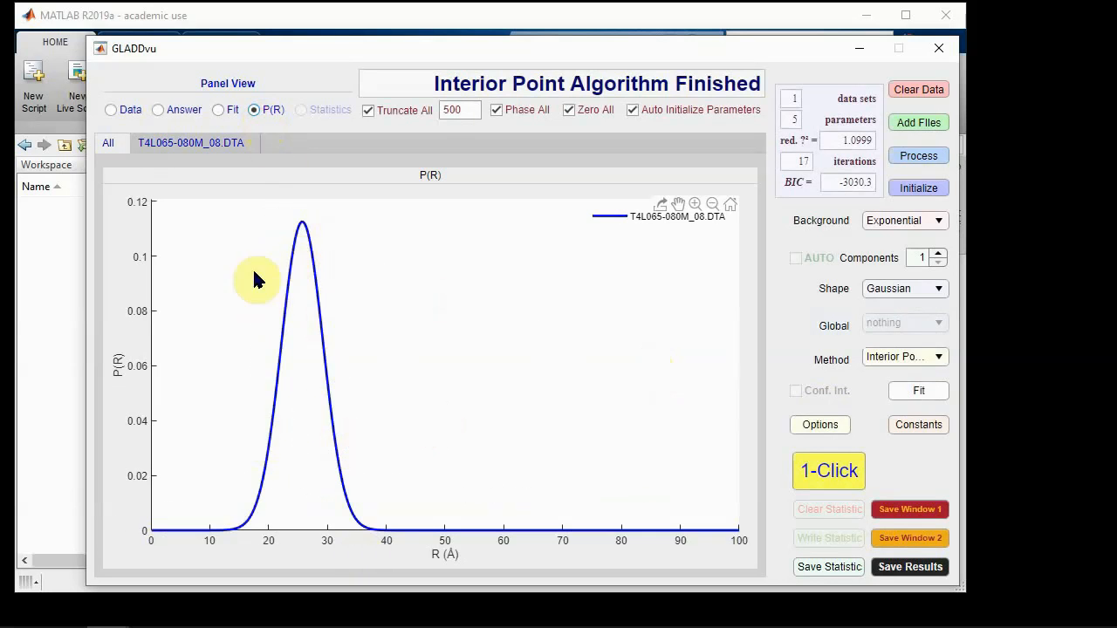
{"action": "left_click", "coordinate": [175, 110]}
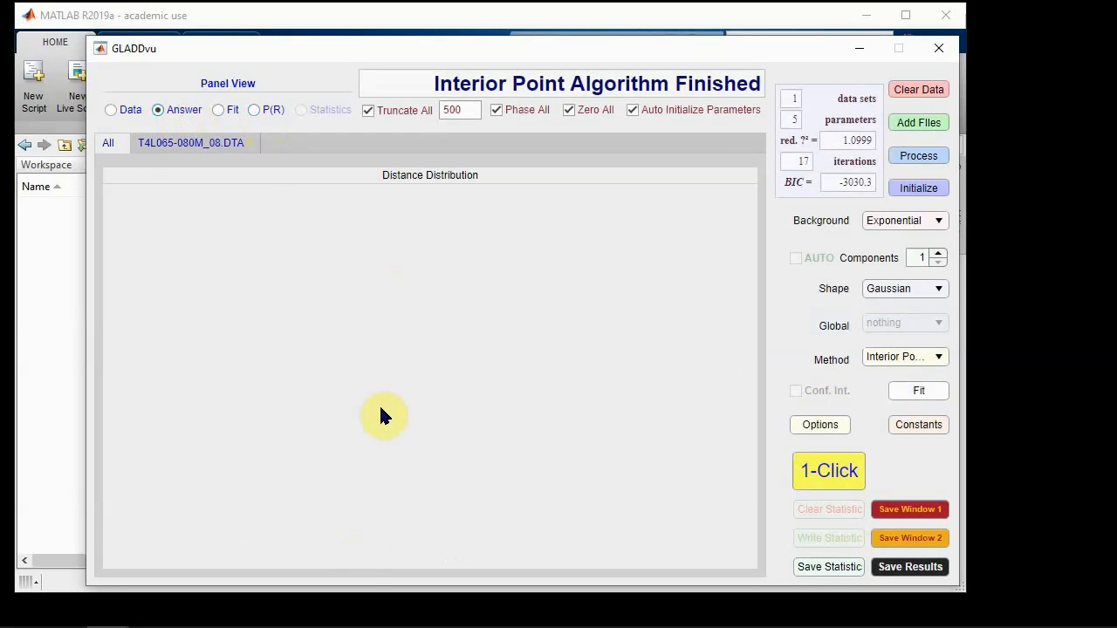
{"action": "left_click", "coordinate": [194, 144]}
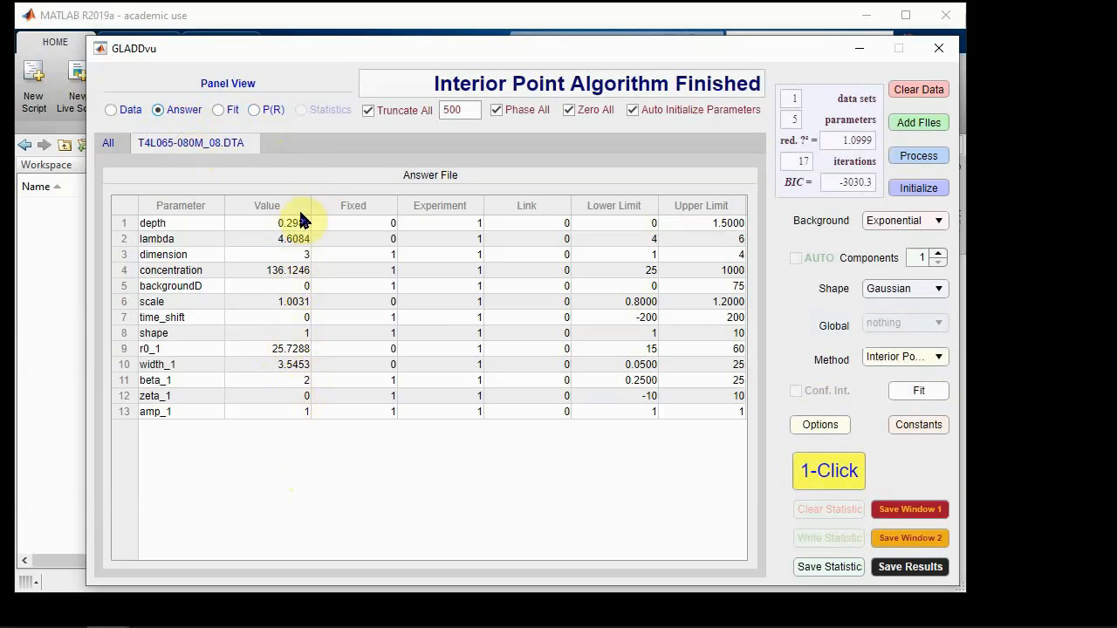
{"action": "left_click", "coordinate": [218, 111]}
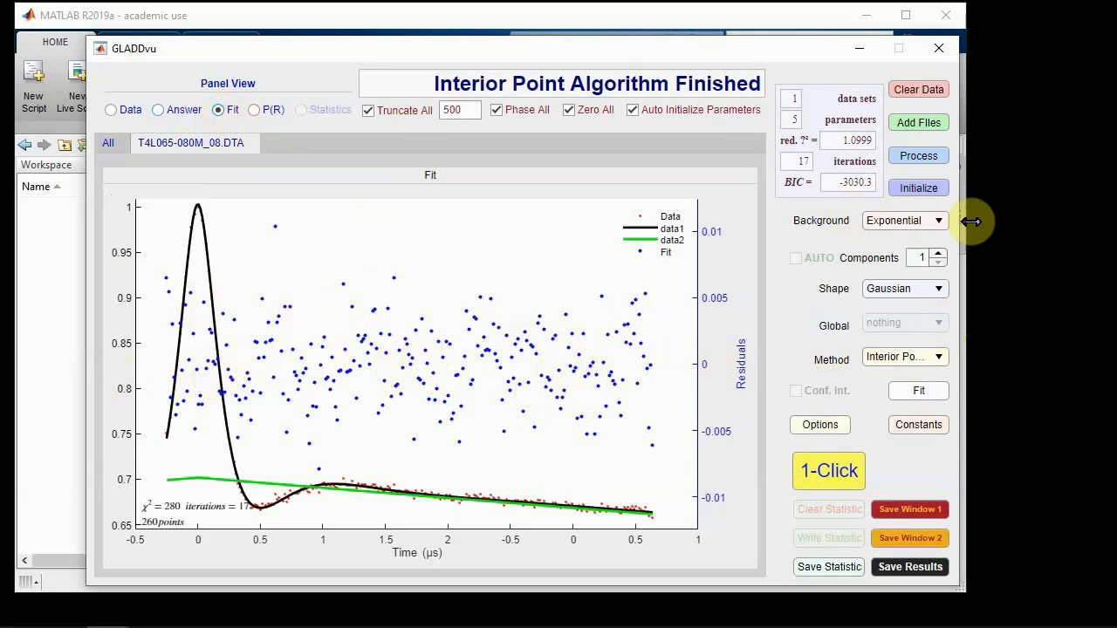
Step: Raise the component count to 2, return it to 1, and rerun the fit
{"action": "left_click", "coordinate": [939, 252]}
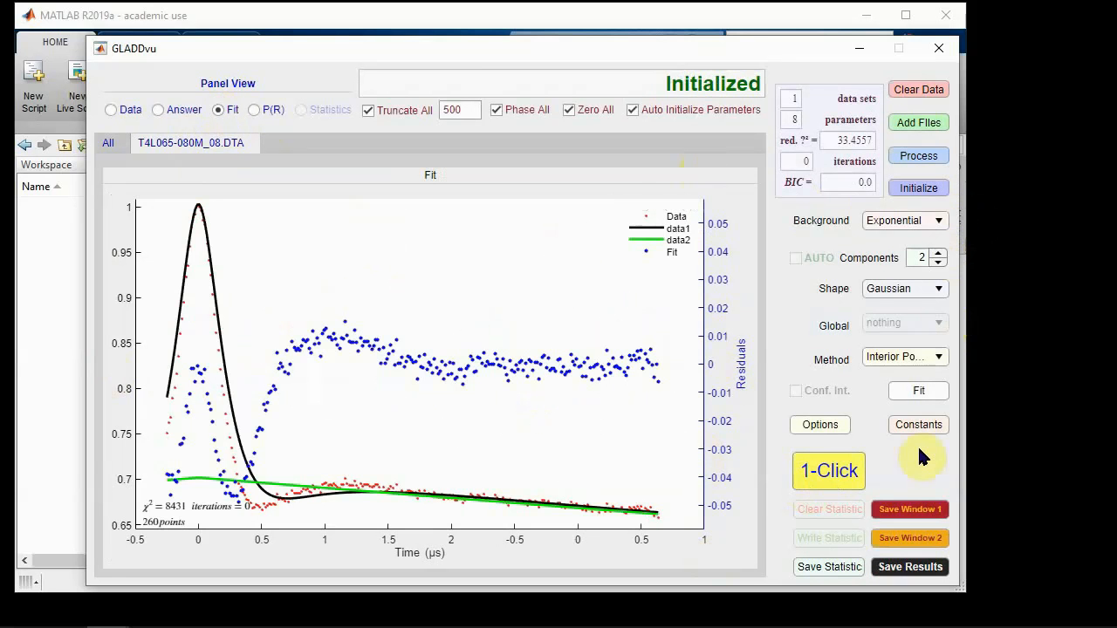
{"action": "left_click", "coordinate": [938, 262]}
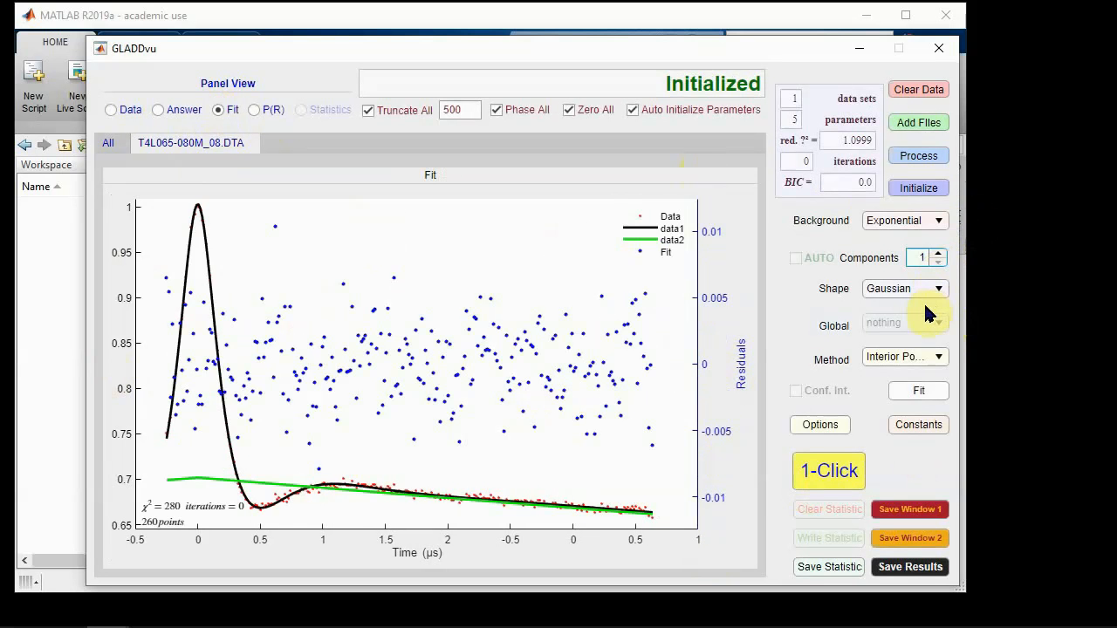
{"action": "left_click", "coordinate": [922, 390]}
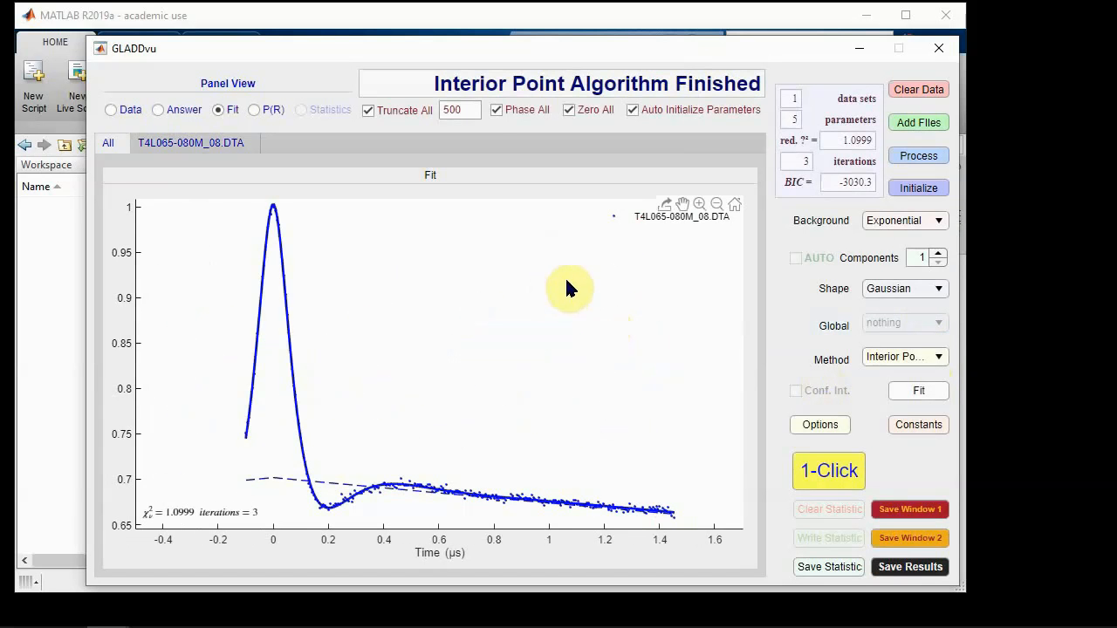
Step: Run the 1-Click analysis and save its results in the Data folder as an Excel file named T4L_1G
{"action": "left_click", "coordinate": [827, 475]}
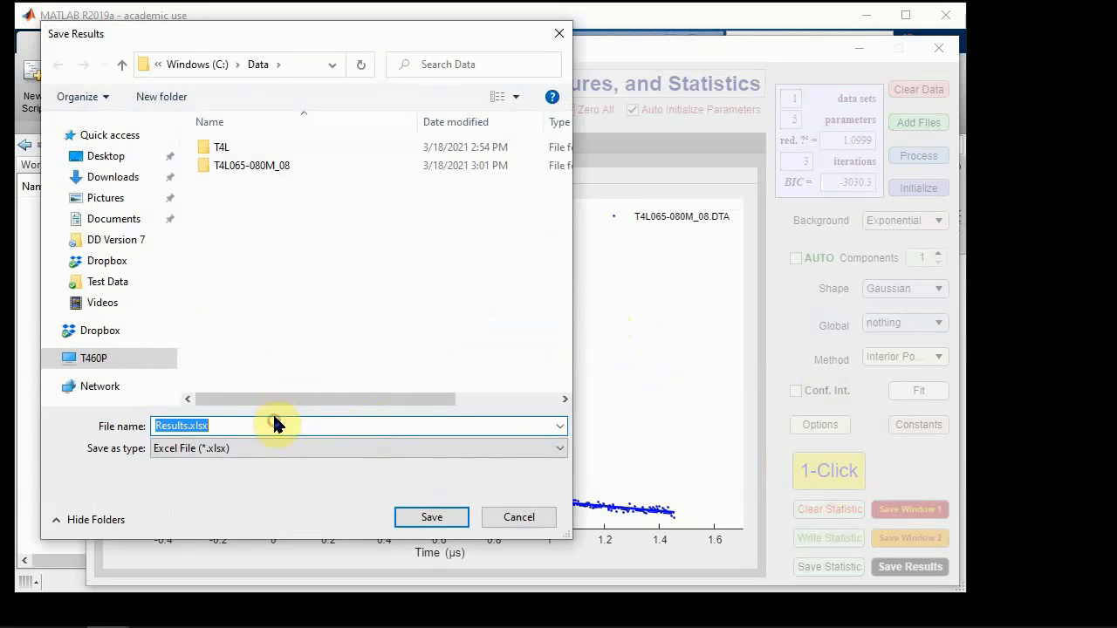
{"action": "type", "text": "R"}
{"action": "key", "text": "BackSpace"}
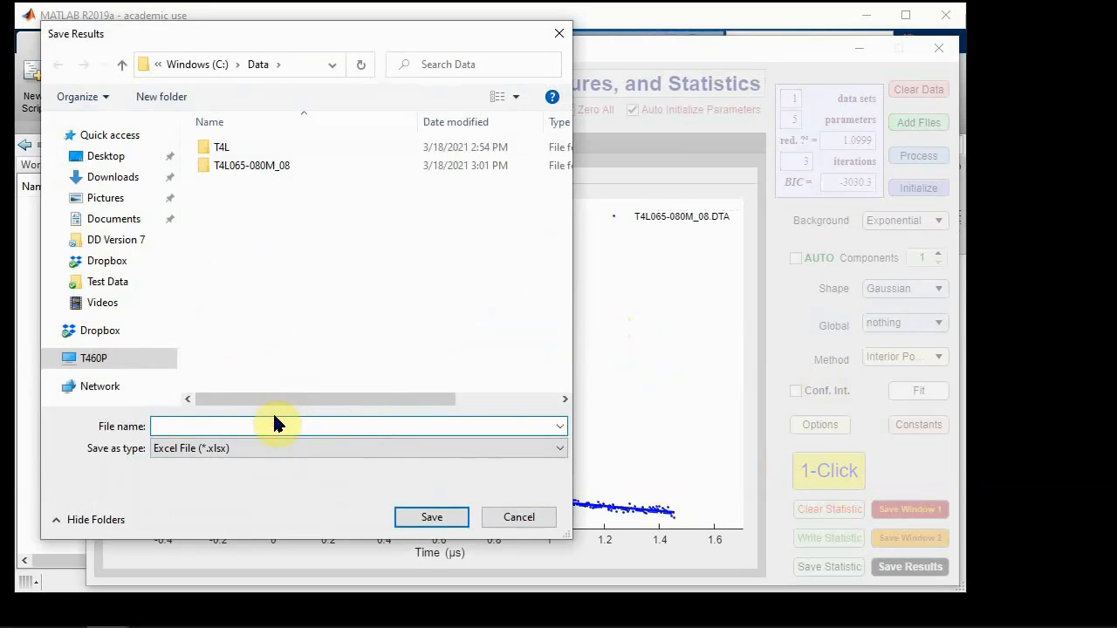
{"action": "type", "text": "T4K"}
{"action": "key", "text": "BackSpace"}
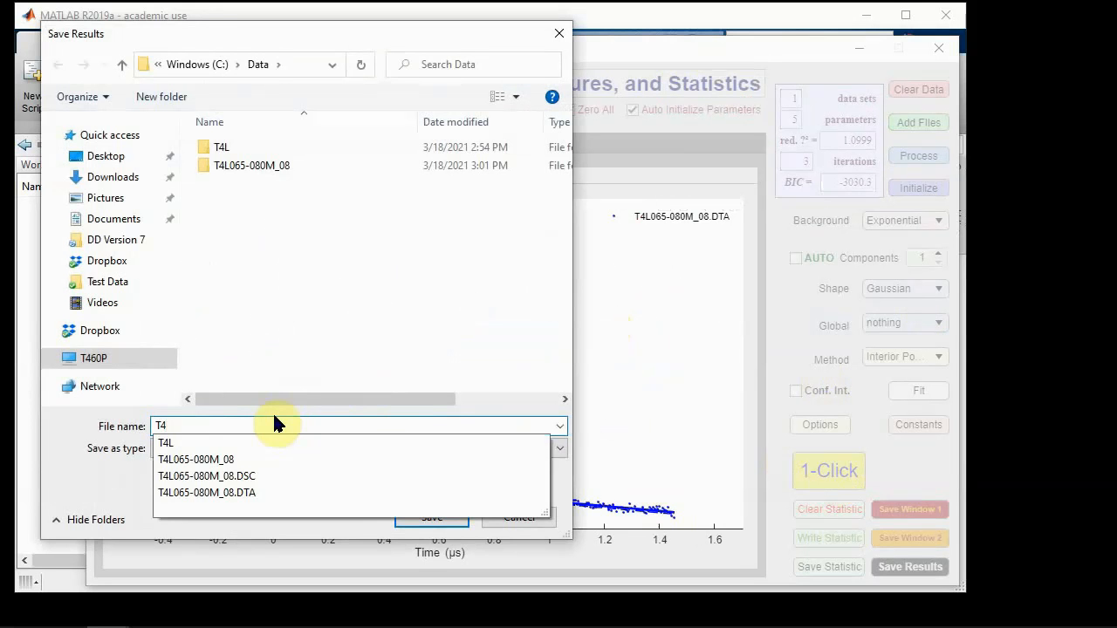
{"action": "type", "text": "L_1G"}
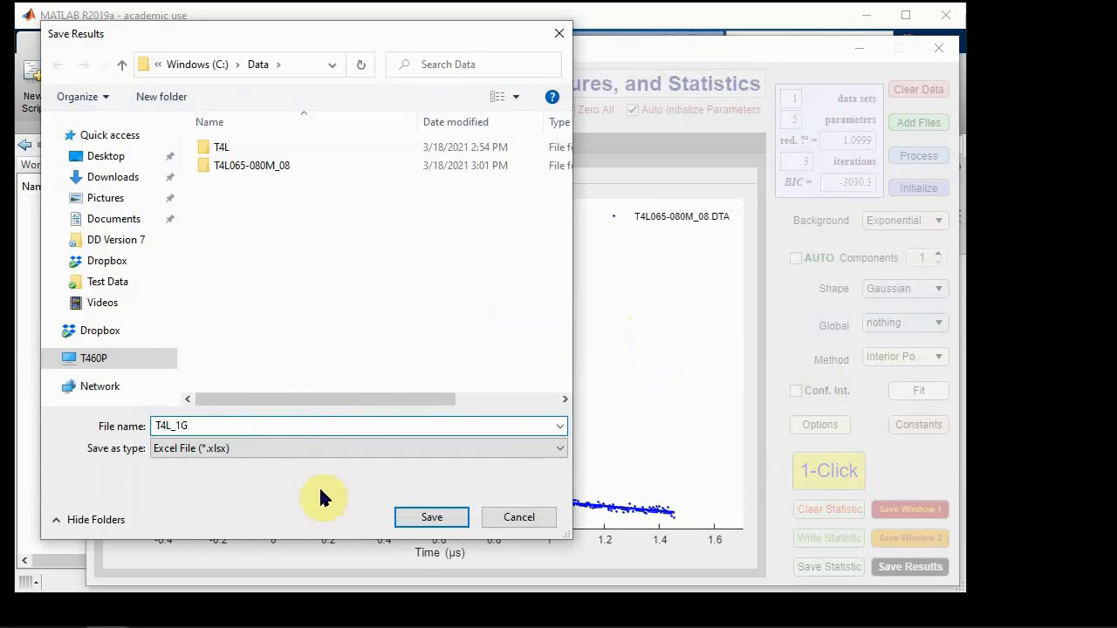
{"action": "left_click", "coordinate": [431, 515]}
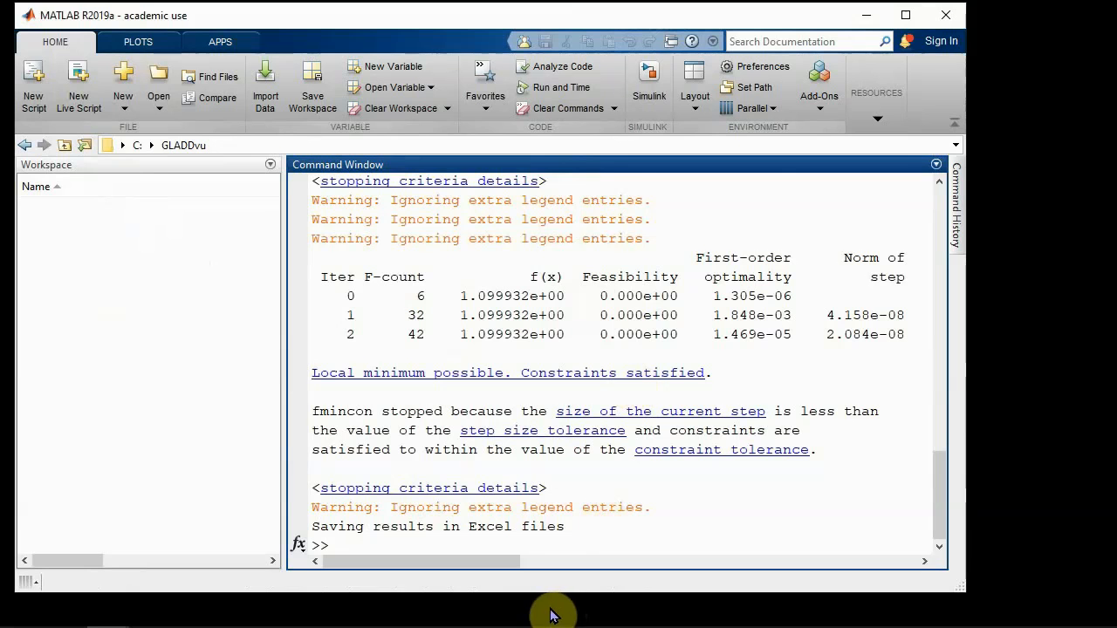
Step: Return to GLADDvu, set the number of Gaussian components to 2, and fit the data with the interior point method
{"action": "left_click", "coordinate": [866, 17]}
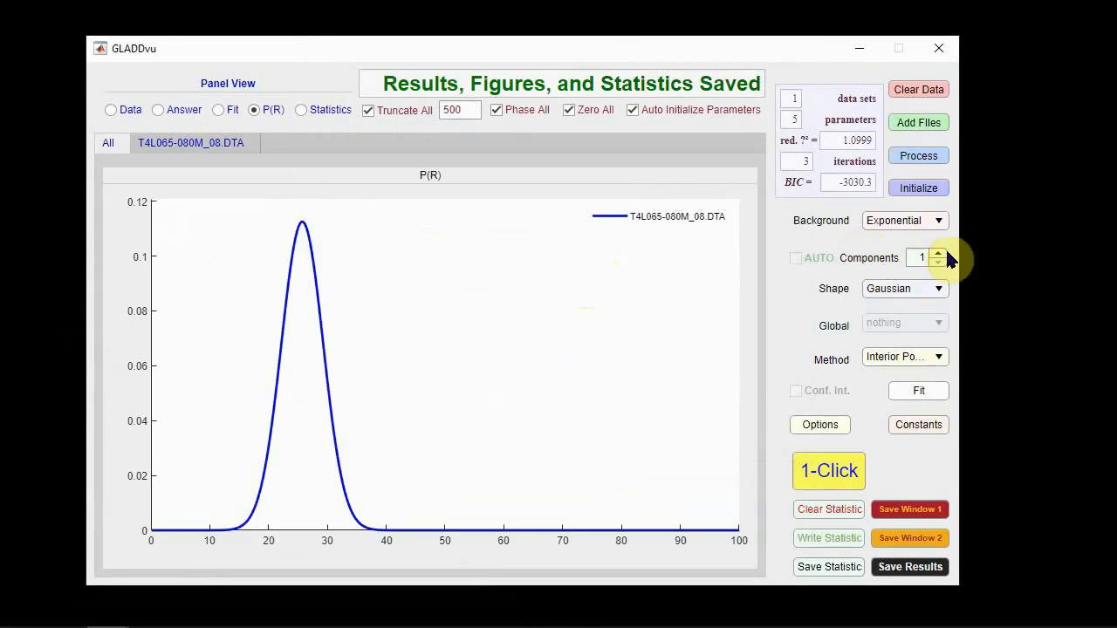
{"action": "left_click", "coordinate": [942, 250]}
{"action": "left_click", "coordinate": [942, 251]}
{"action": "left_click", "coordinate": [941, 250]}
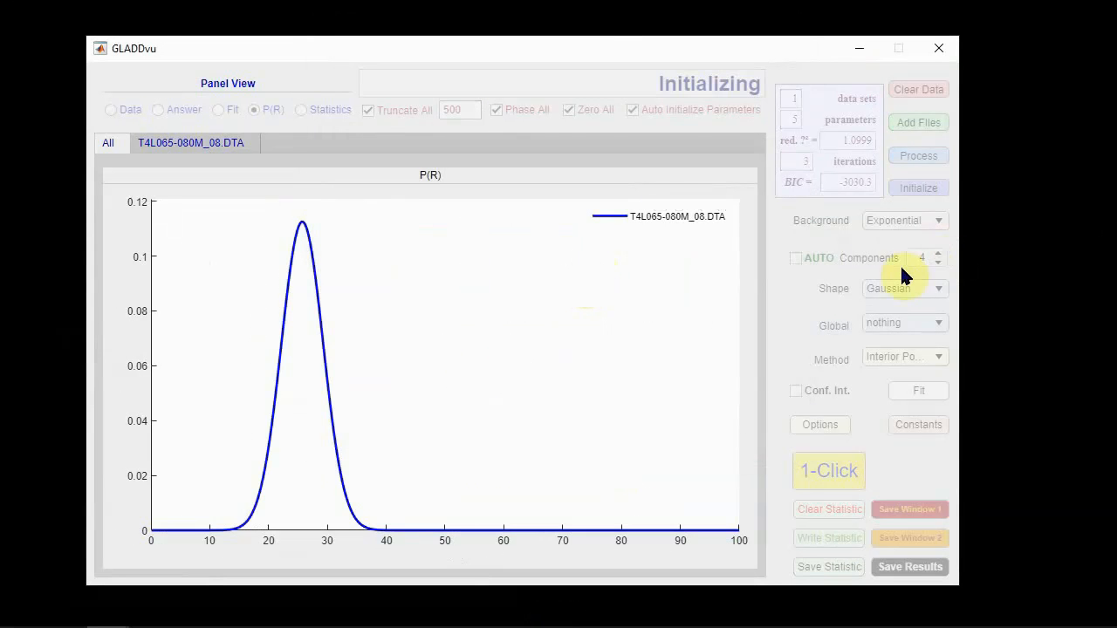
{"action": "left_click", "coordinate": [936, 263]}
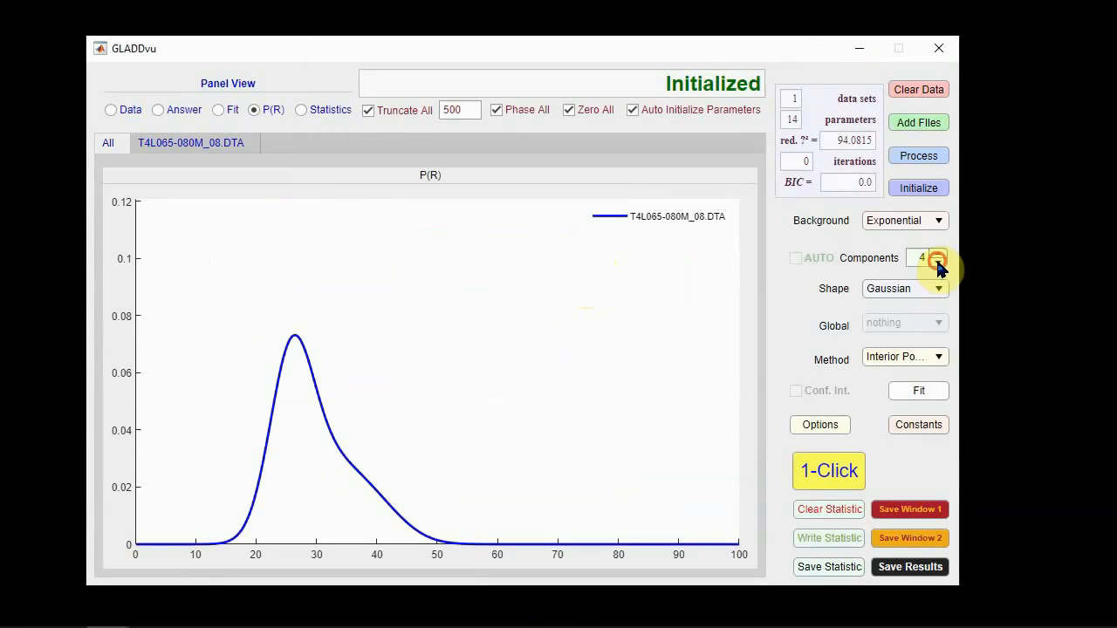
{"action": "left_click", "coordinate": [938, 263]}
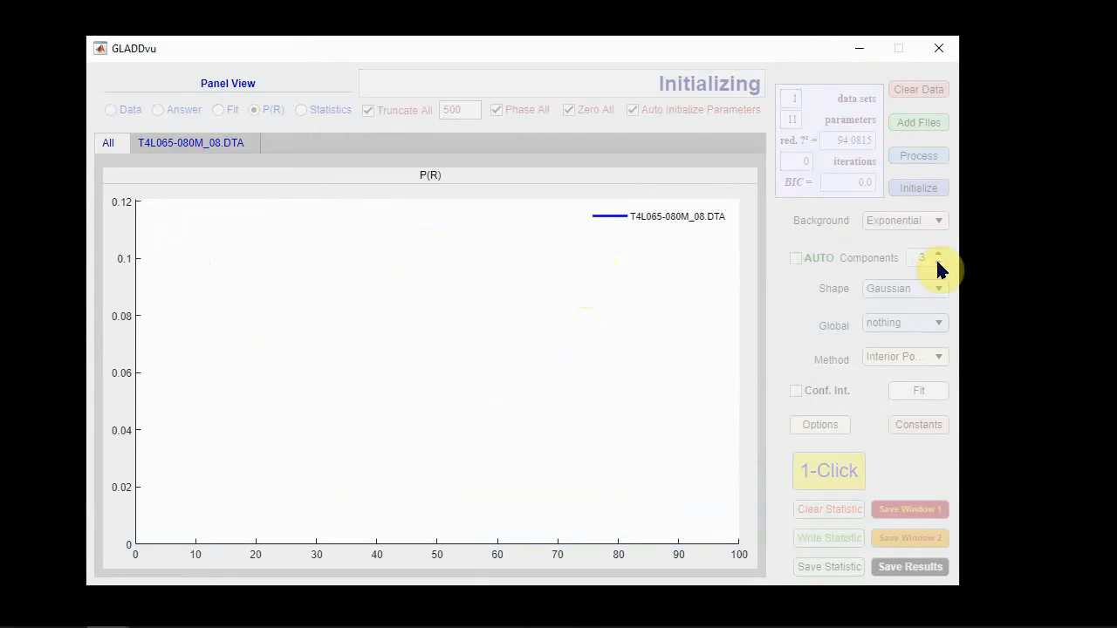
{"action": "left_click", "coordinate": [936, 265]}
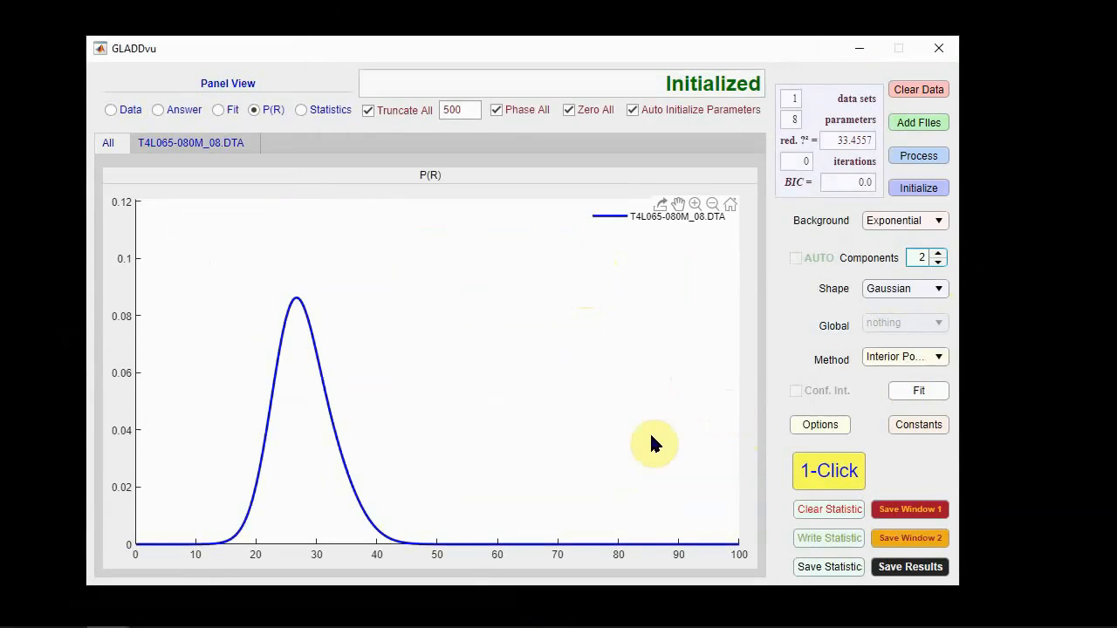
{"action": "left_click", "coordinate": [920, 389]}
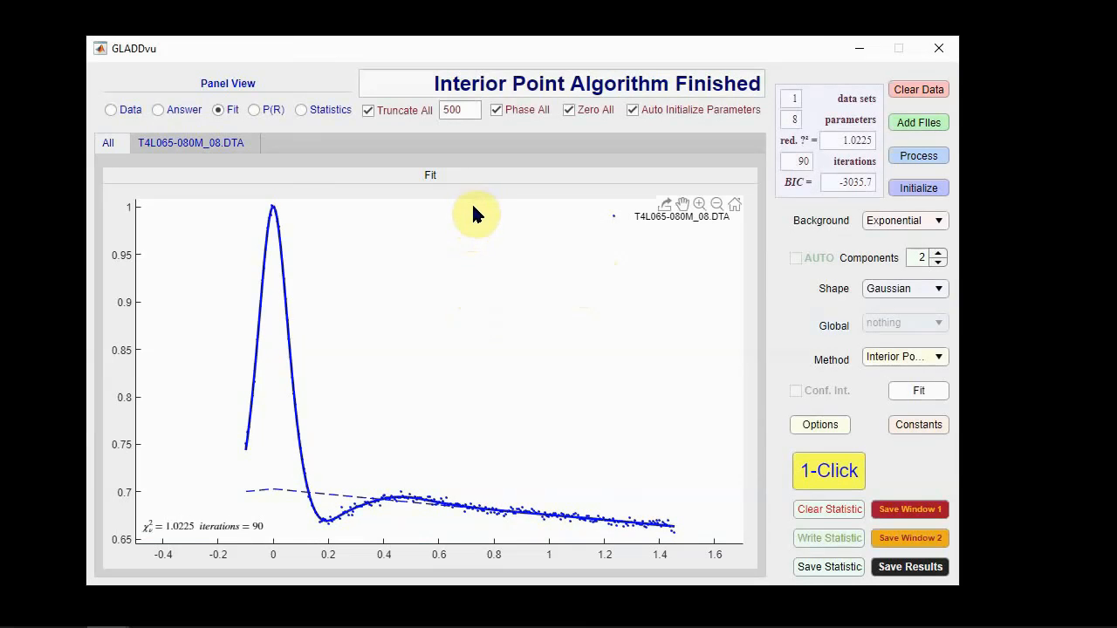
Step: Run the 1-Click analysis for the two-component fit and save its results in the Data folder as T4L_2G.xlsx
{"action": "left_click", "coordinate": [824, 482]}
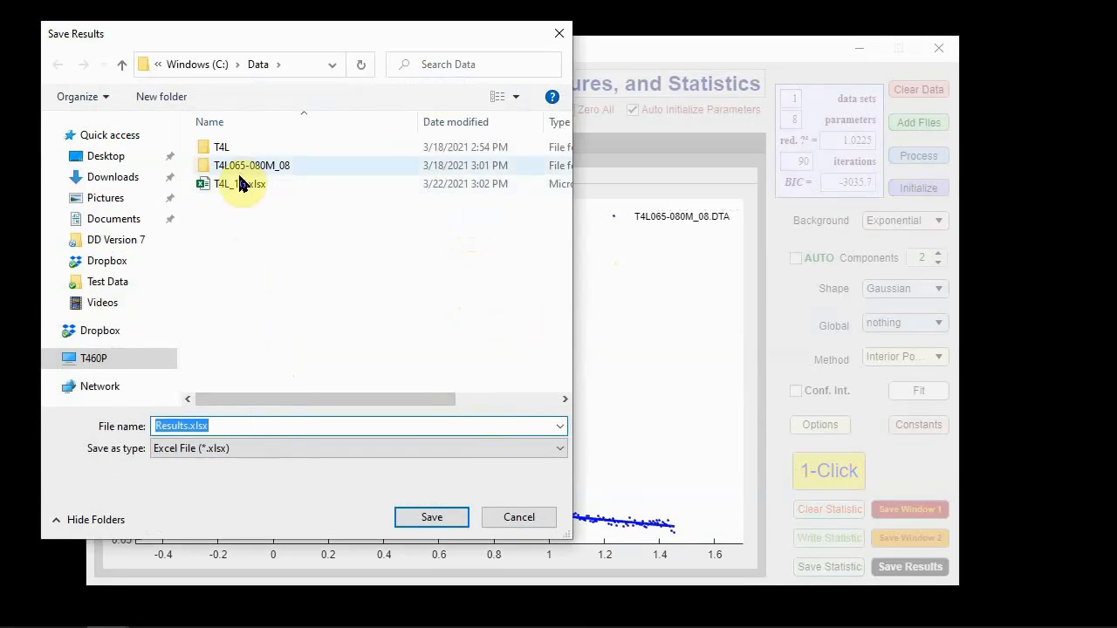
{"action": "left_click", "coordinate": [240, 184]}
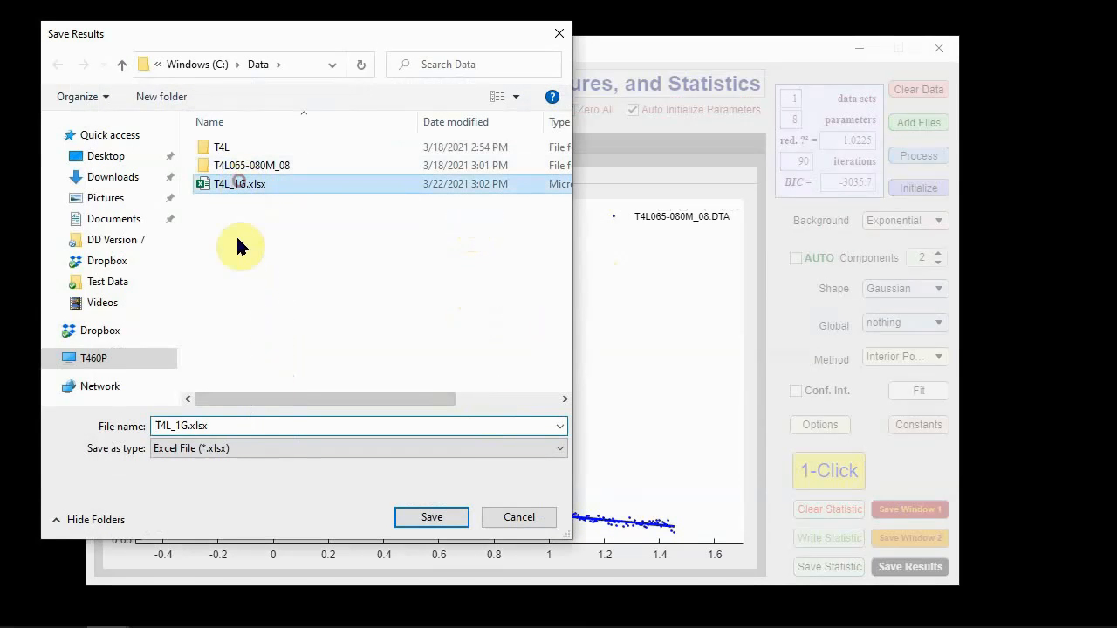
{"action": "left_click", "coordinate": [180, 425]}
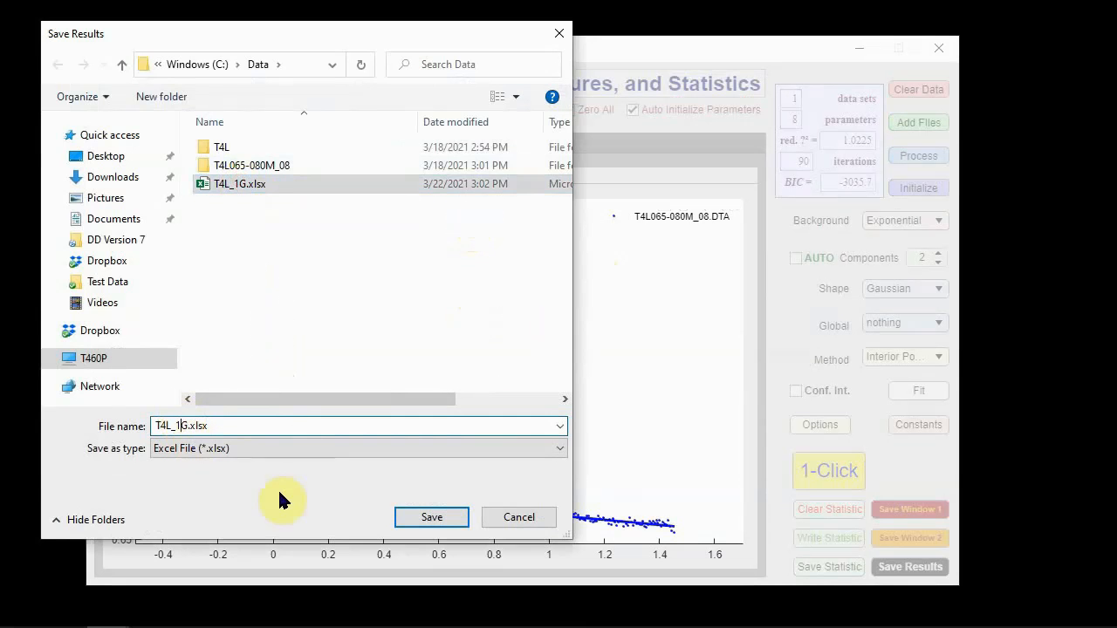
{"action": "key", "text": "BackSpace"}
{"action": "type", "text": "2"}
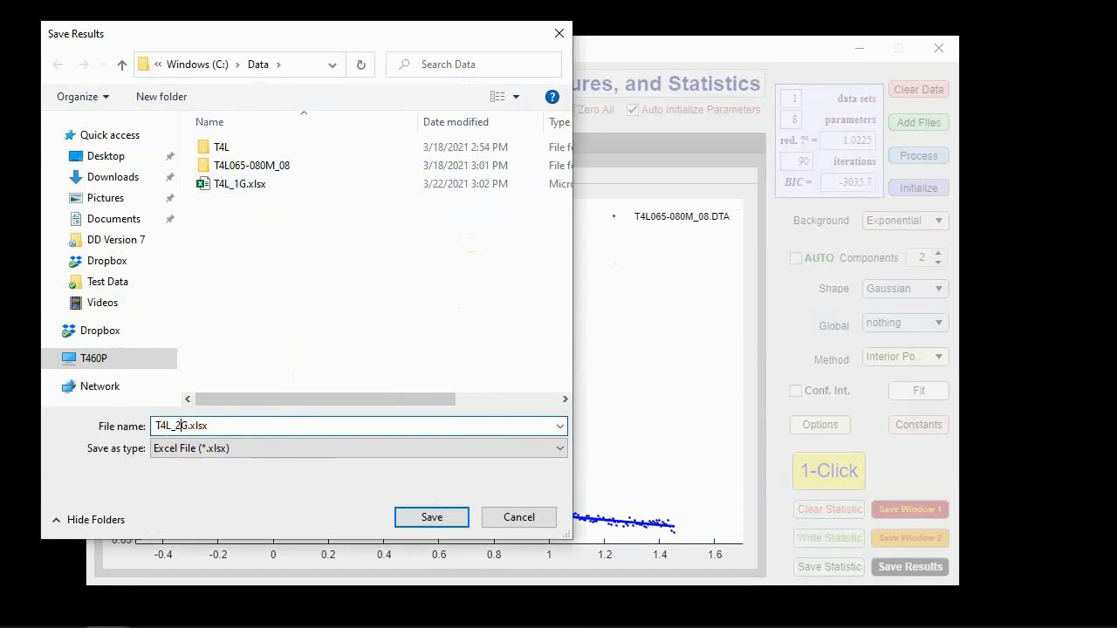
{"action": "left_click", "coordinate": [397, 515]}
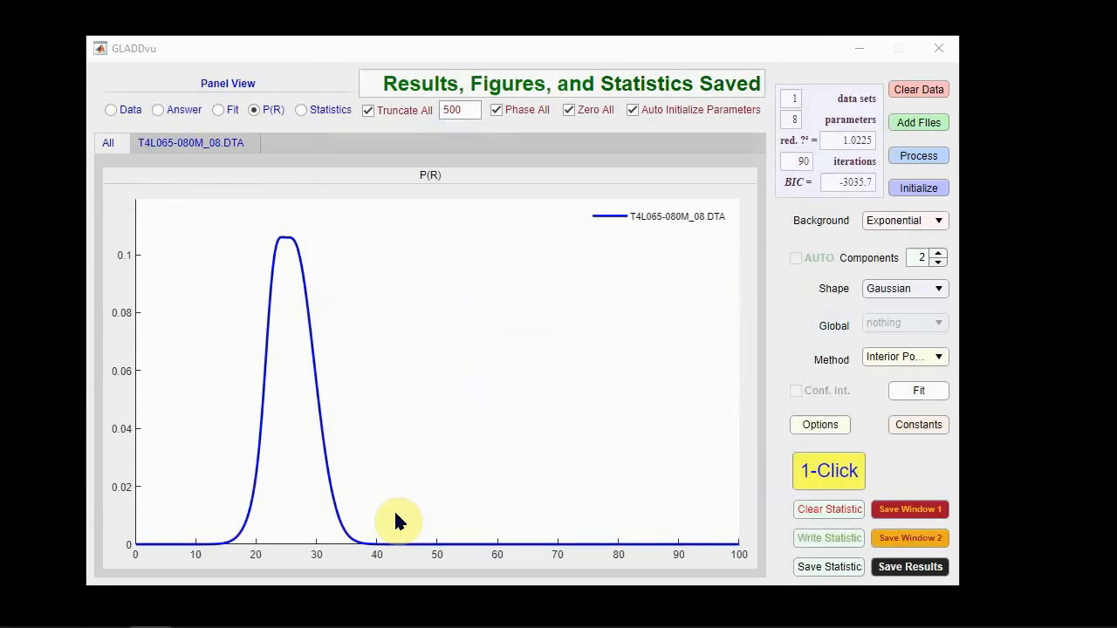
Step: Check the statistics table, raise the Gaussian component count to 3, and rerun the fit
{"action": "left_click", "coordinate": [301, 111]}
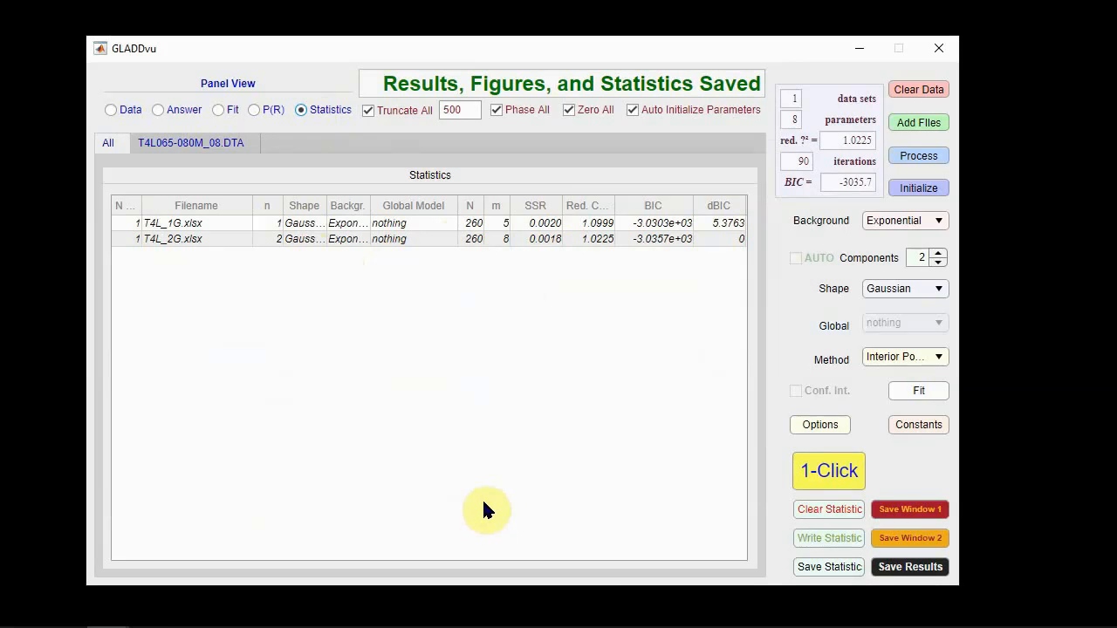
{"action": "left_click", "coordinate": [939, 254]}
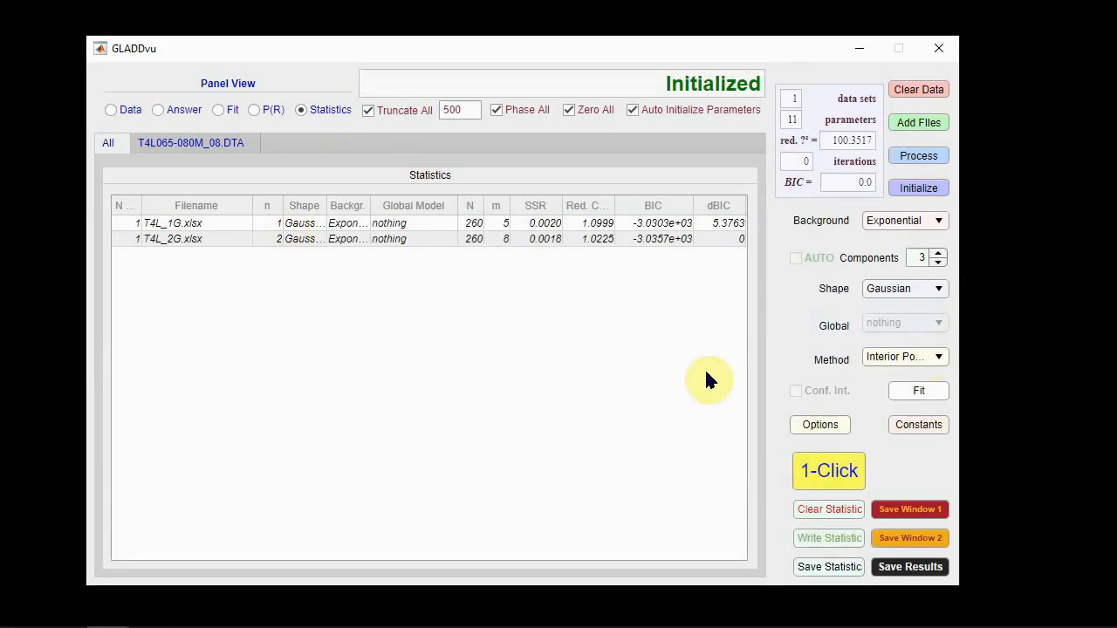
{"action": "left_click", "coordinate": [910, 392]}
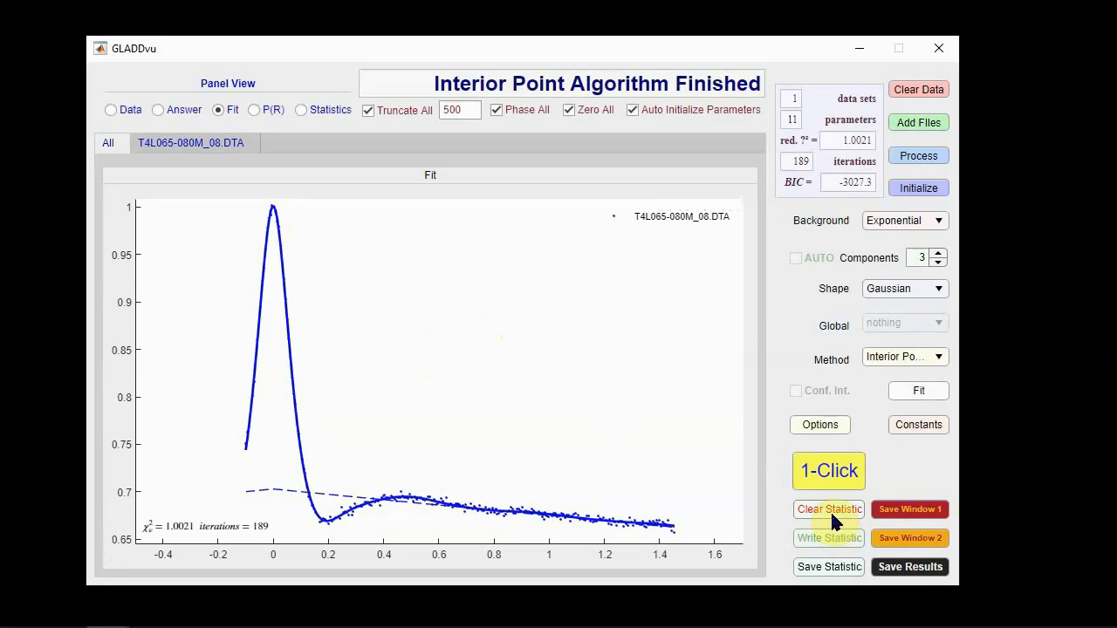
Step: Run the 1-Click analysis for the three-component fit and save its results in the Data folder as T4L_3G.xlsx
{"action": "left_click", "coordinate": [831, 485]}
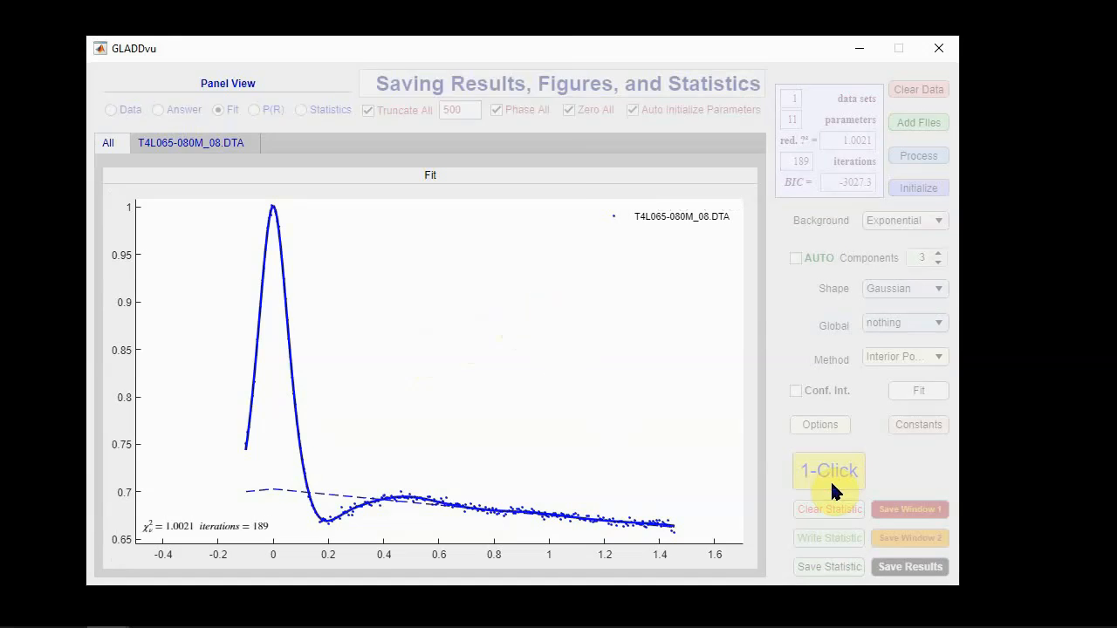
{"action": "left_click", "coordinate": [251, 202]}
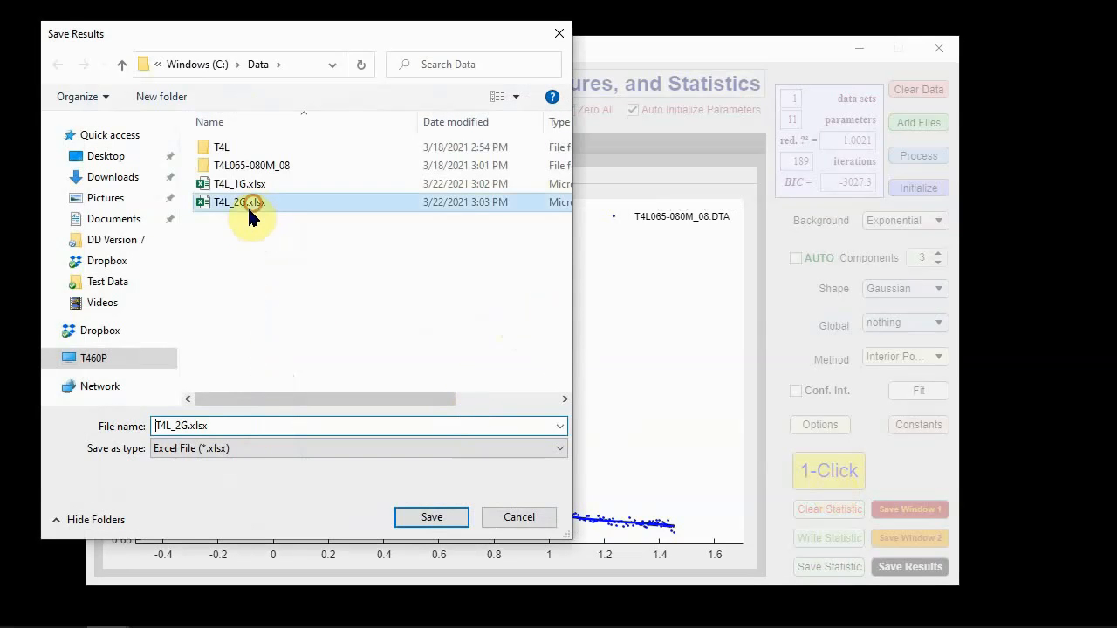
{"action": "left_click", "coordinate": [184, 426]}
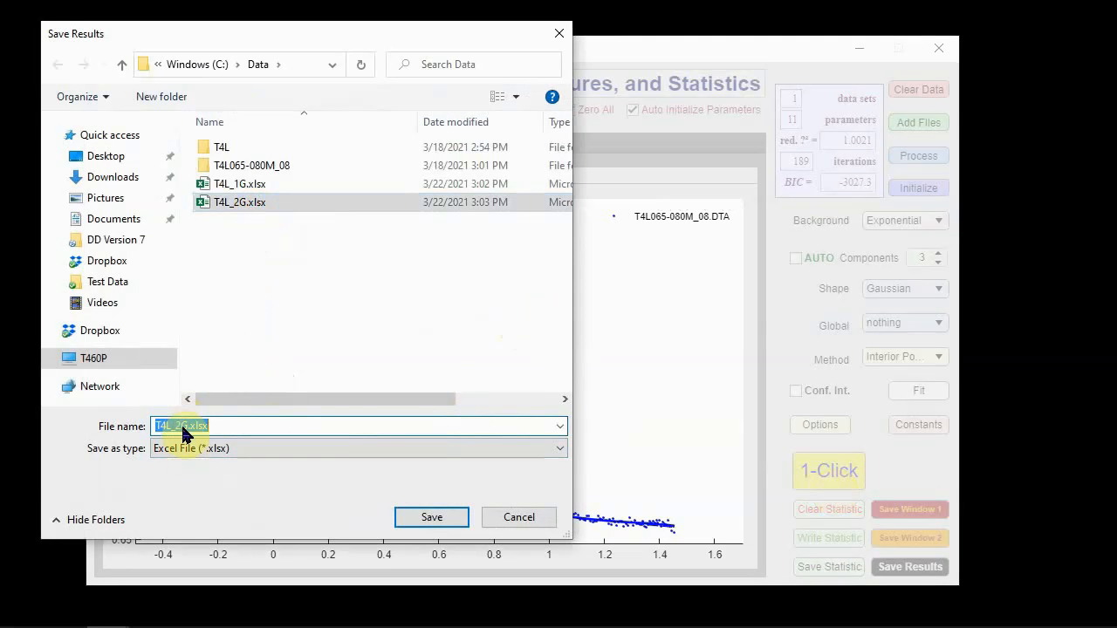
{"action": "left_click", "coordinate": [182, 427]}
{"action": "key", "text": "BackSpace"}
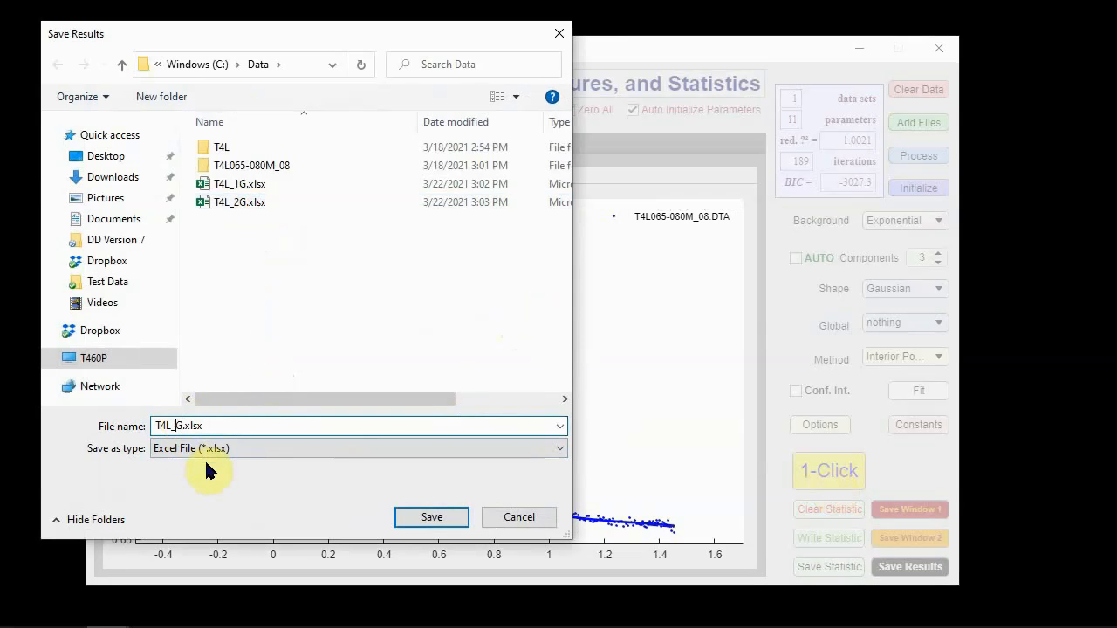
{"action": "left_click", "coordinate": [423, 517]}
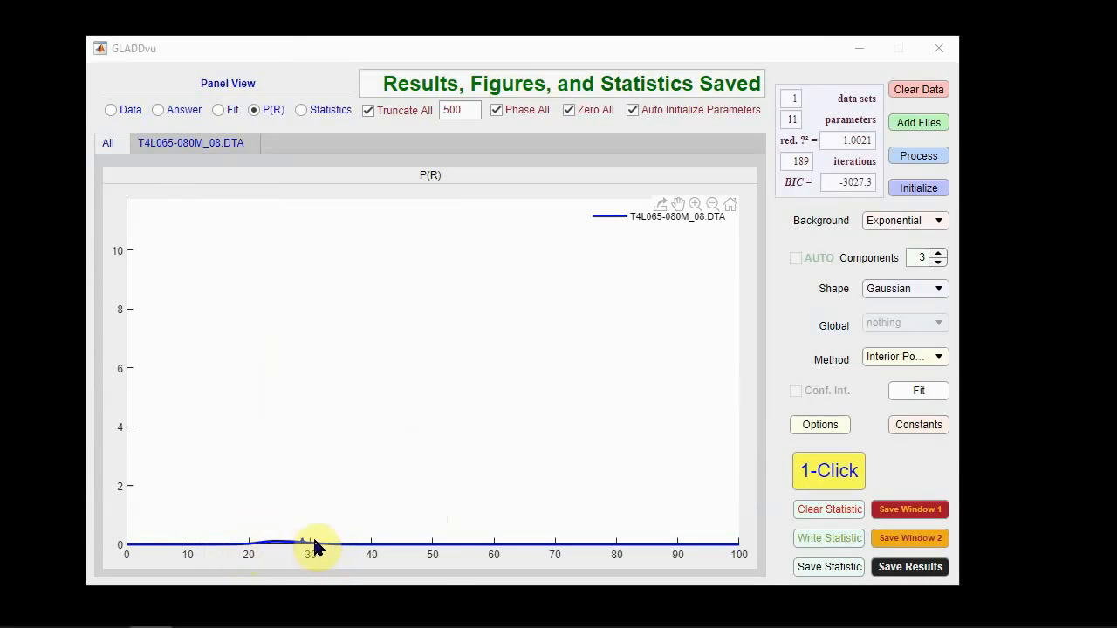
Step: Inspect the P(R) distribution for T4L065-080M_08.DTA and compare the saved models in the overall statistics table
{"action": "left_click", "coordinate": [198, 149]}
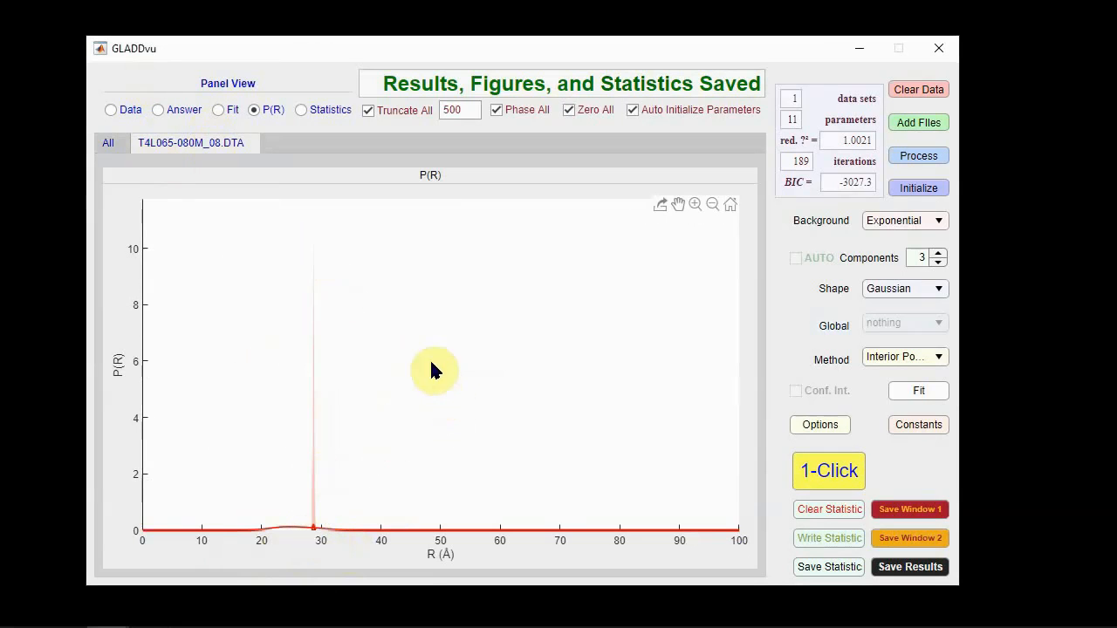
{"action": "left_click", "coordinate": [316, 110]}
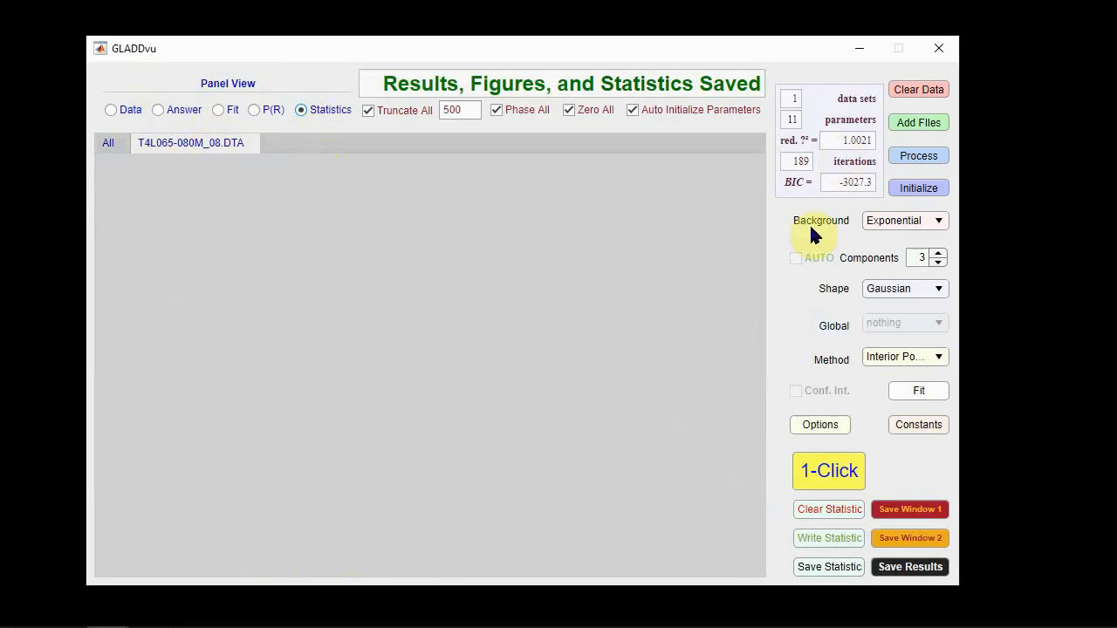
{"action": "left_click", "coordinate": [110, 144]}
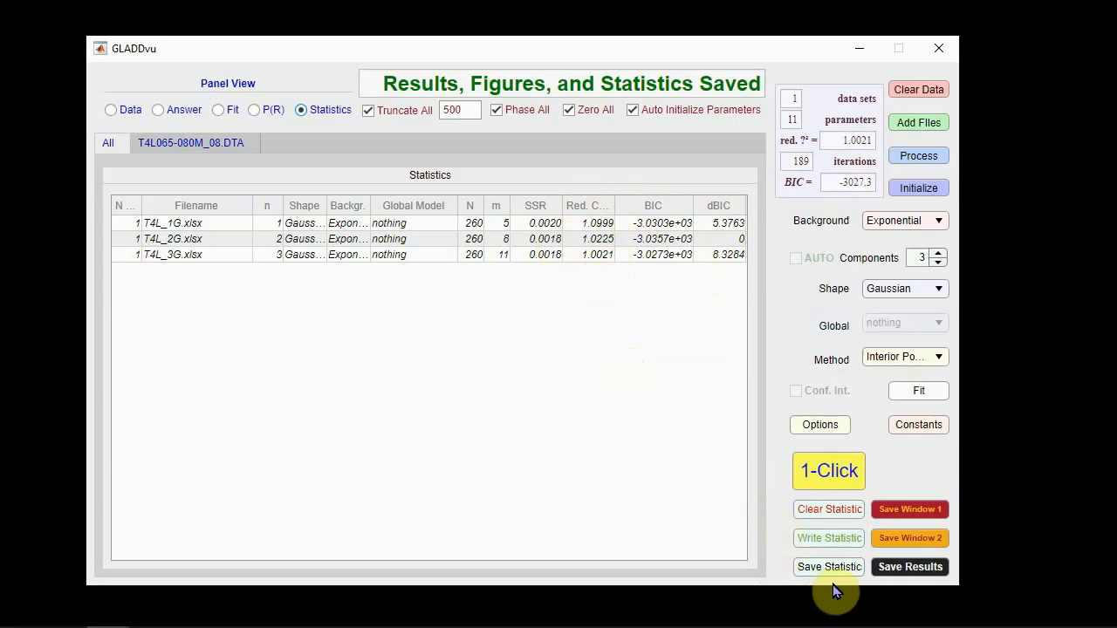
Step: Save the model comparison statistics as an Excel file named T4L in the T4L subfolder of the Data folder
{"action": "left_click", "coordinate": [823, 539]}
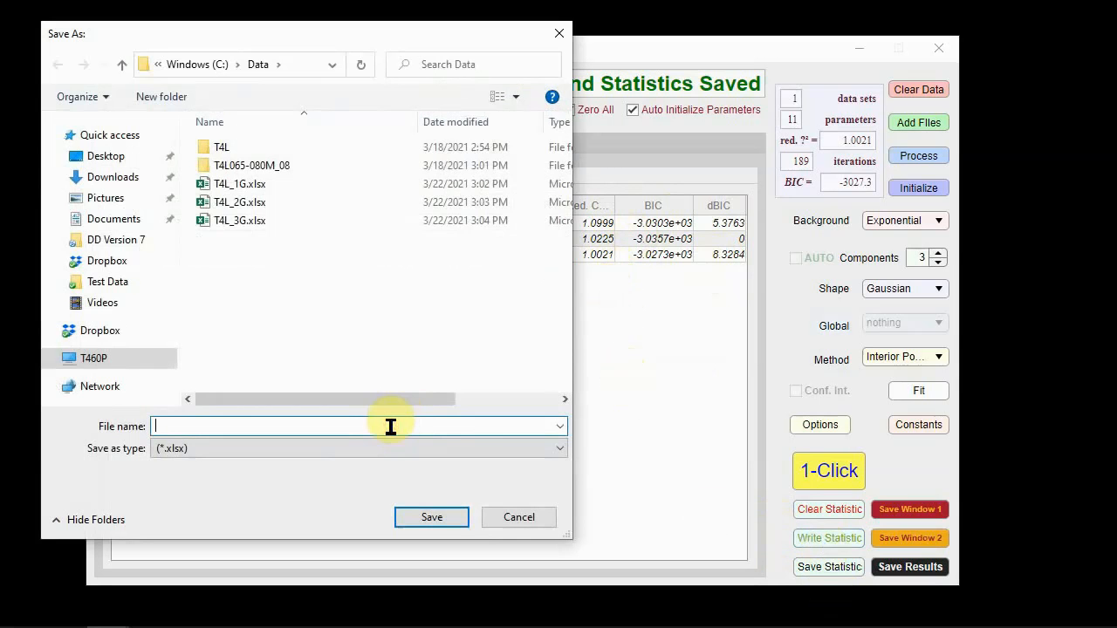
{"action": "type", "text": "T4L"}
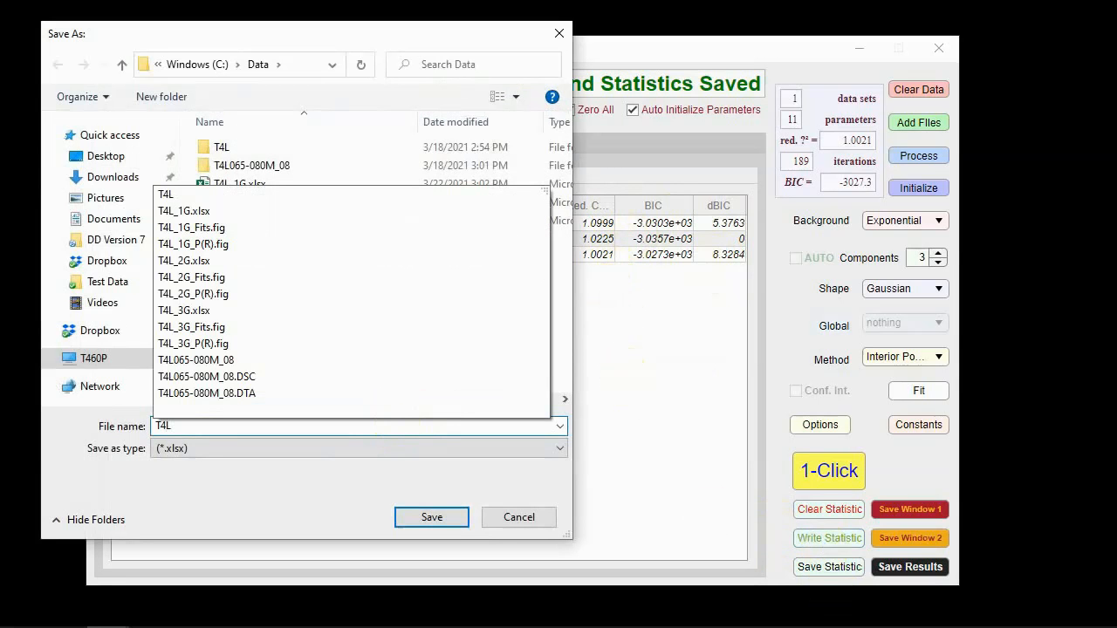
{"action": "left_click", "coordinate": [431, 516]}
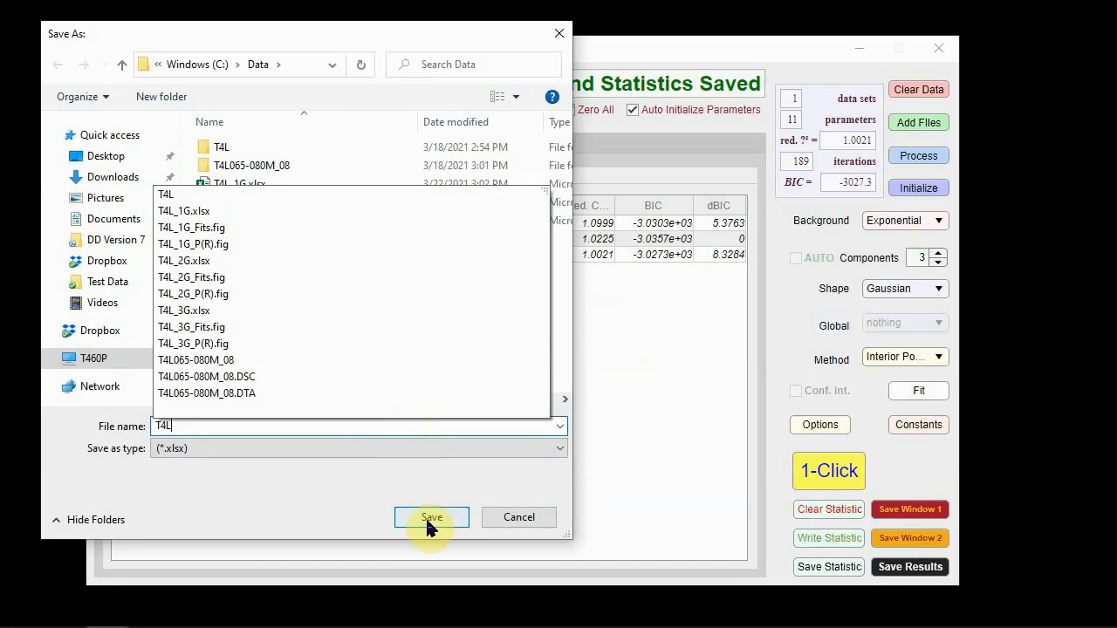
{"action": "left_click", "coordinate": [431, 516]}
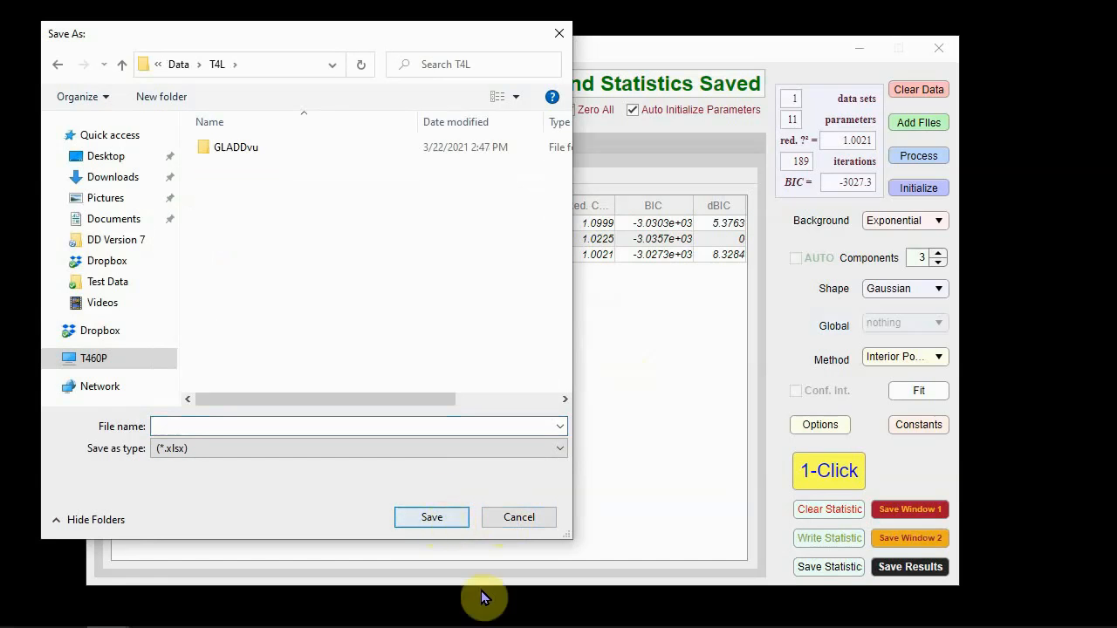
{"action": "left_click", "coordinate": [313, 424]}
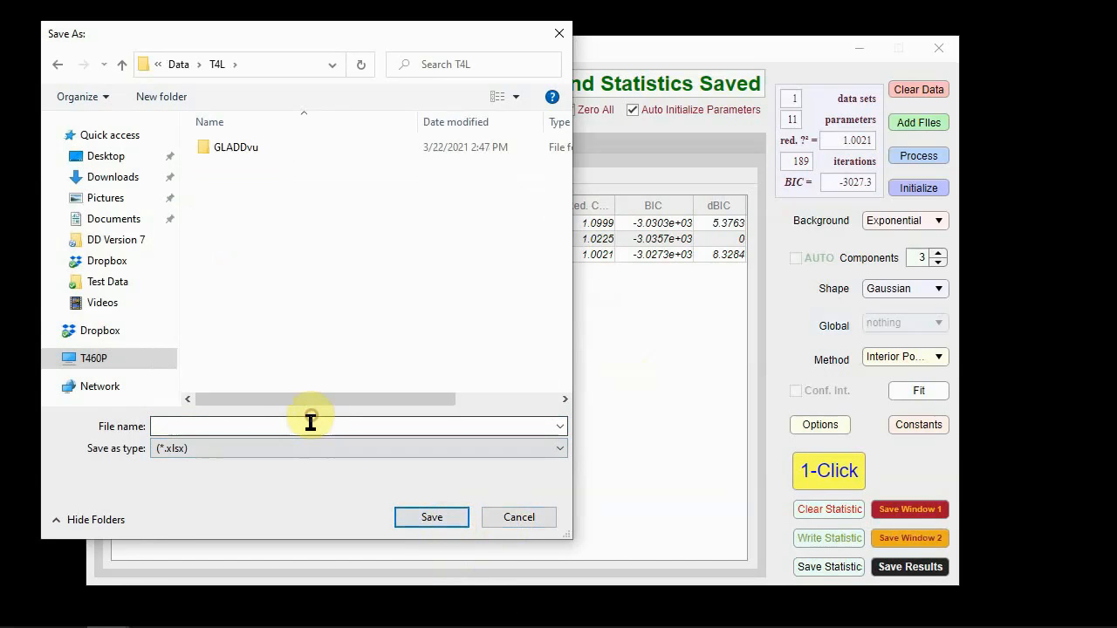
{"action": "type", "text": "T4L"}
{"action": "left_click", "coordinate": [424, 516]}
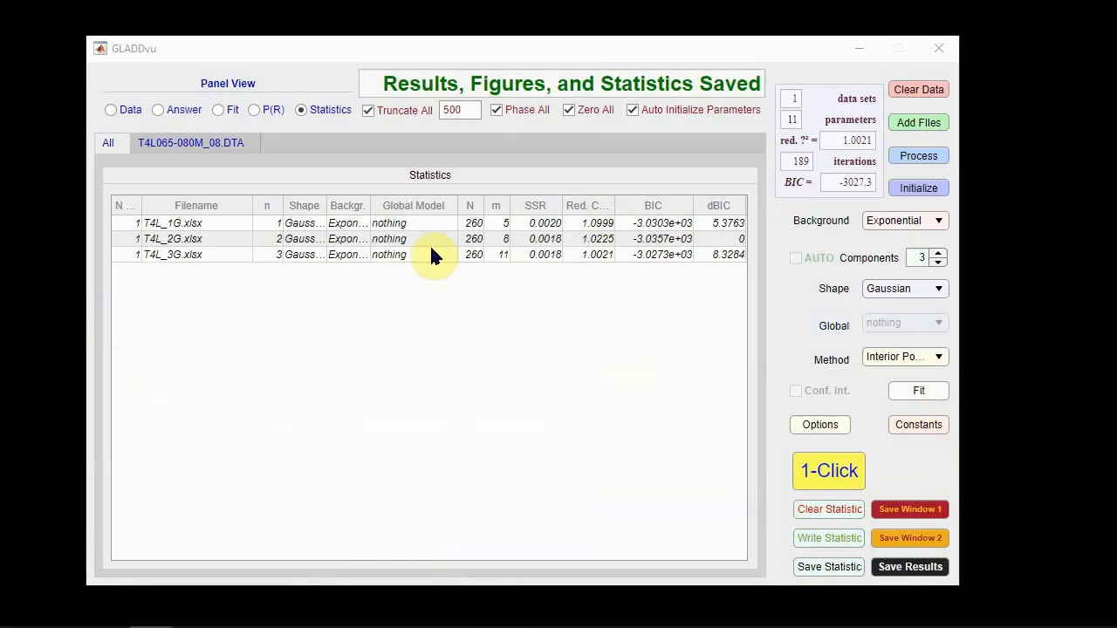
Step: Show the fit plot with residuals for T4L065-080M_08.DTA
{"action": "left_click", "coordinate": [218, 109]}
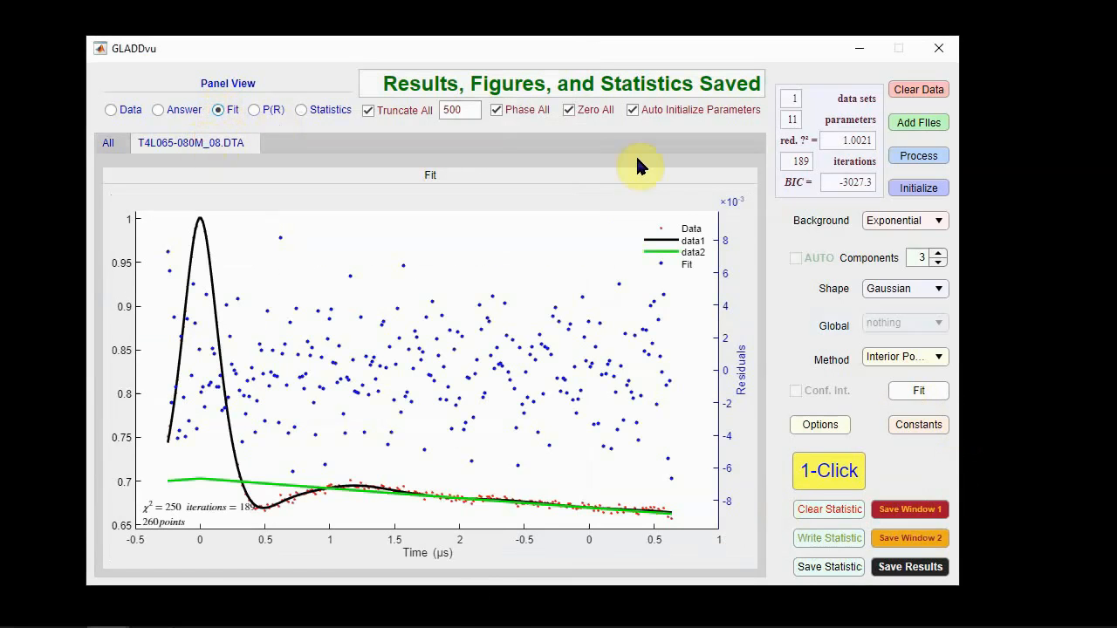